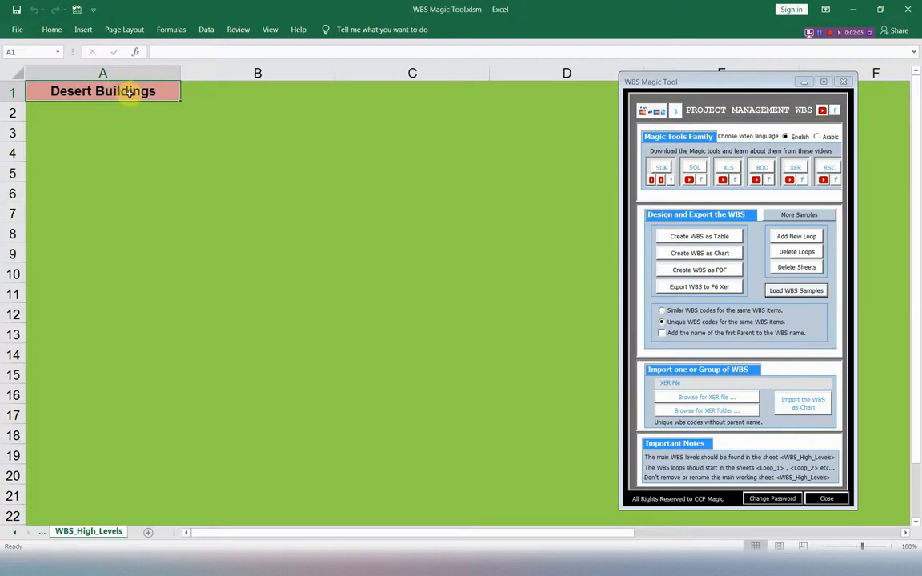
- Enter the second-level WBS items Mobilization Works in B2 and Construction in B3
click(231, 115)
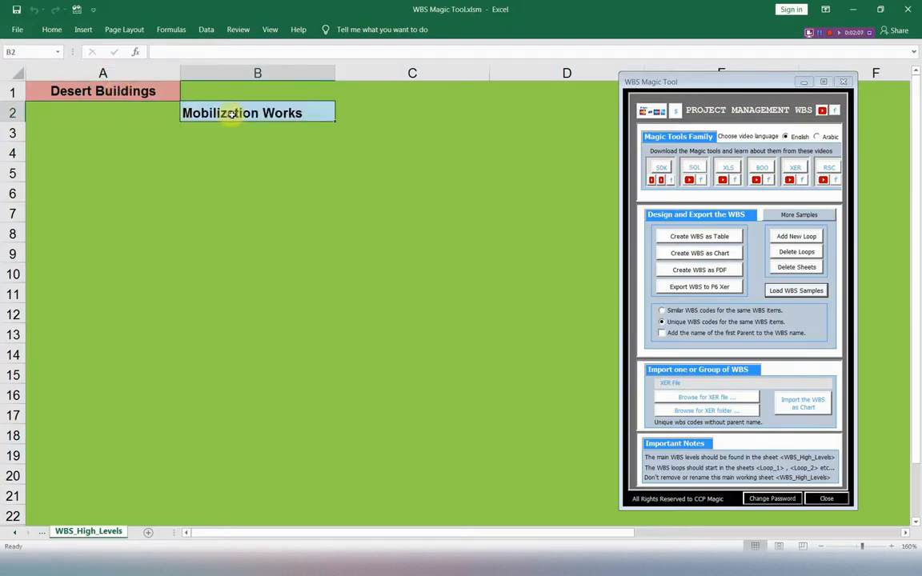
click(235, 125)
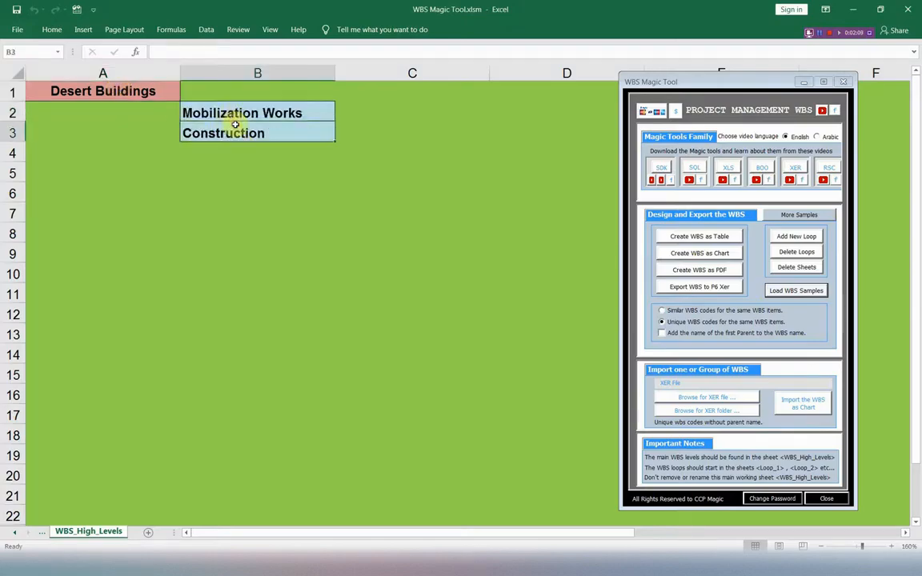
- List the zones under Construction in C4:C9 as "Zone 1 Buildings 10", continuing through Zone 6 with 15, 22, 13, 22 and 18
click(381, 154)
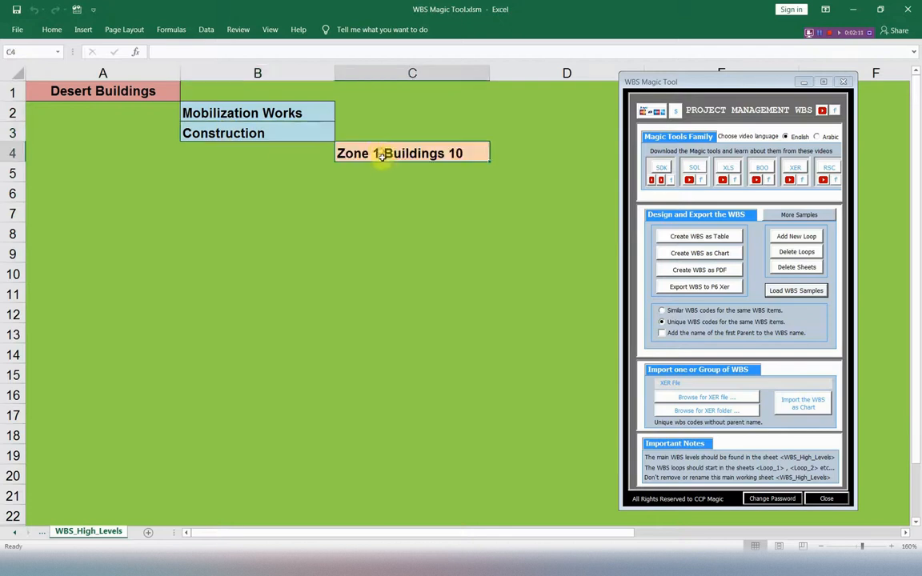
click(386, 171)
click(394, 195)
click(396, 210)
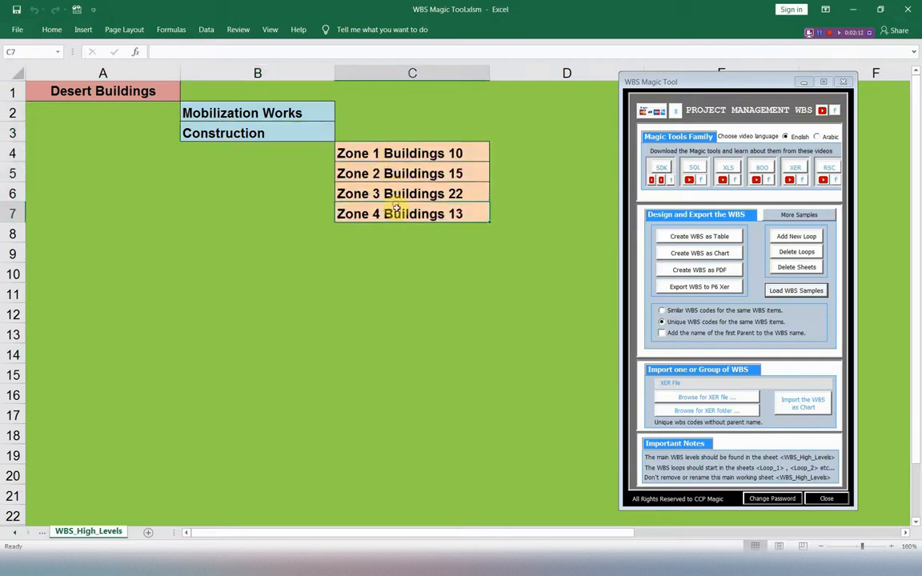
click(400, 227)
click(402, 247)
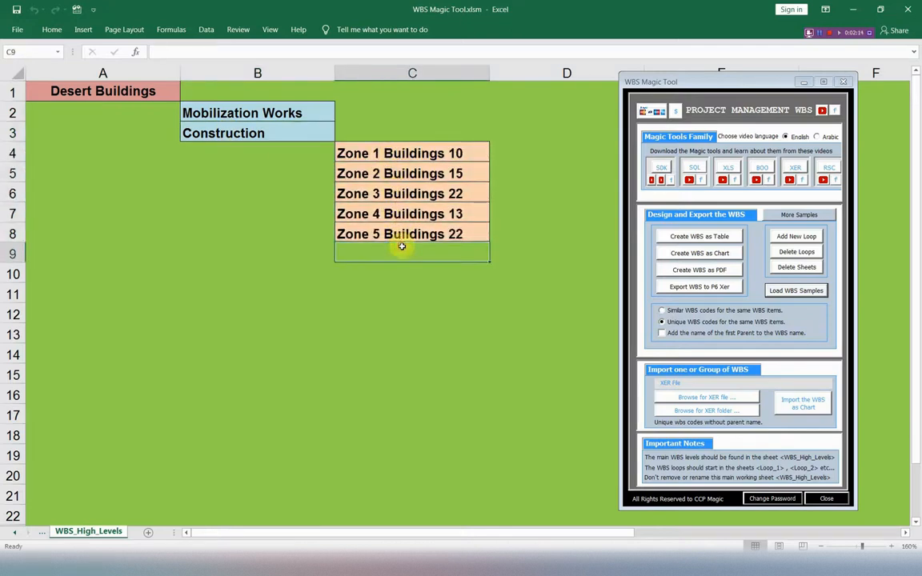
- Enter External works in B10, with Water Supply Works, Drainage Works and Power Supply Works beneath it in C11:C13
click(259, 274)
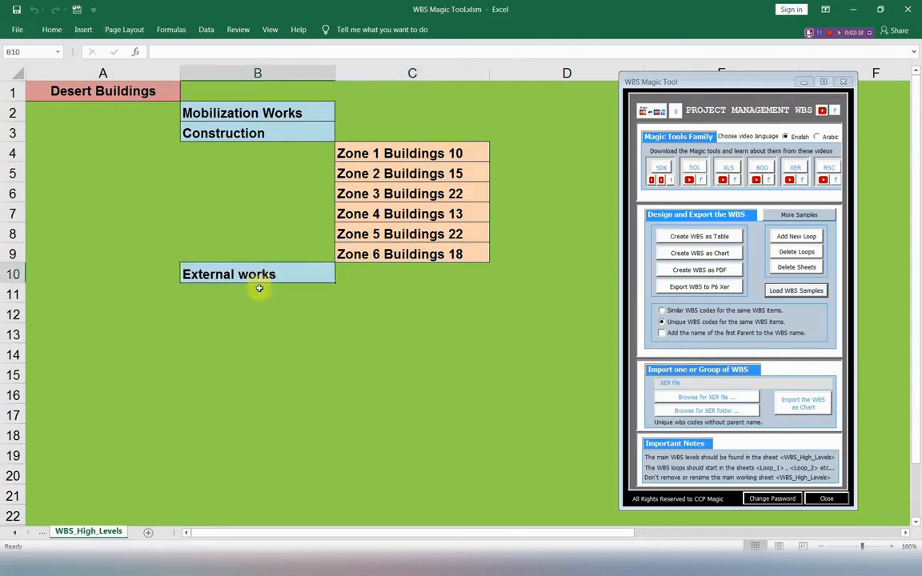
click(398, 292)
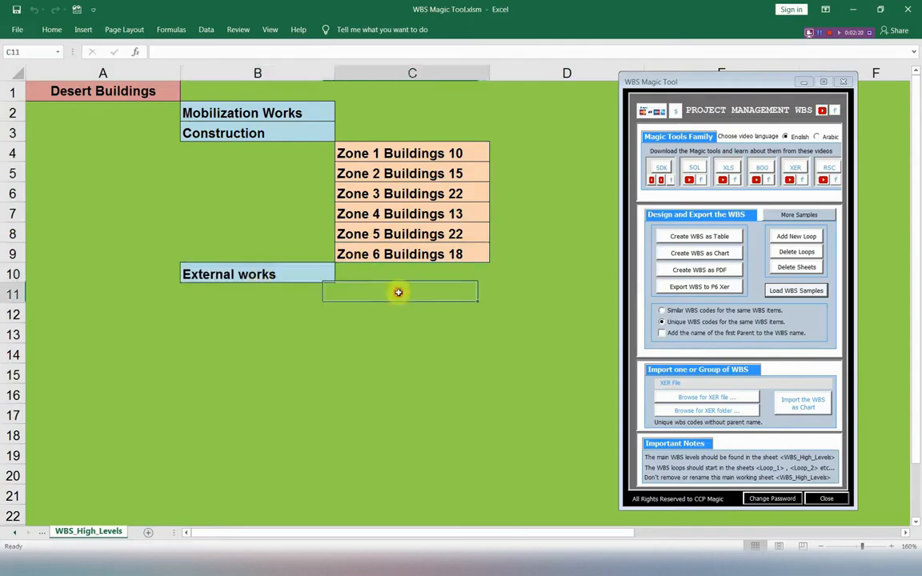
text(Water Supply Works)
click(400, 314)
text(Drainage Works)
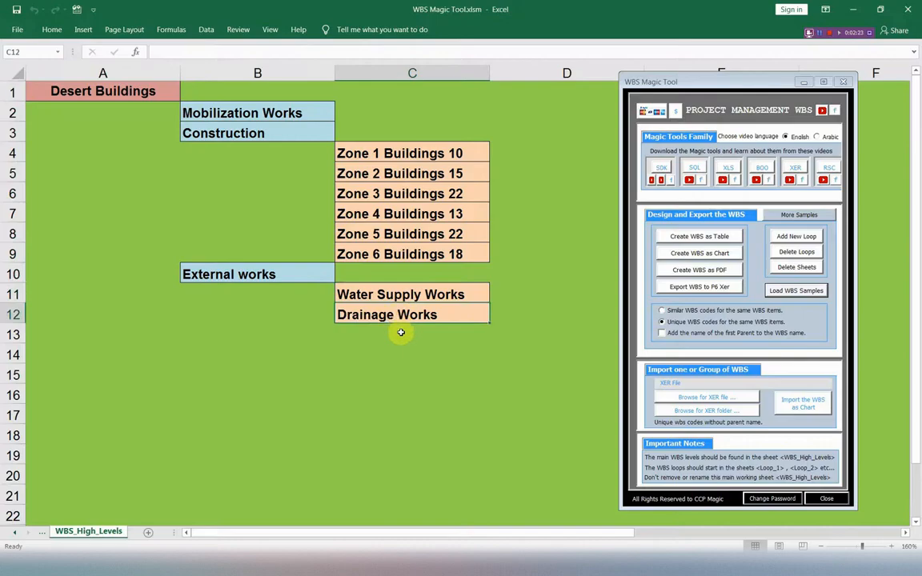
click(399, 329)
text(Power Supply Works)
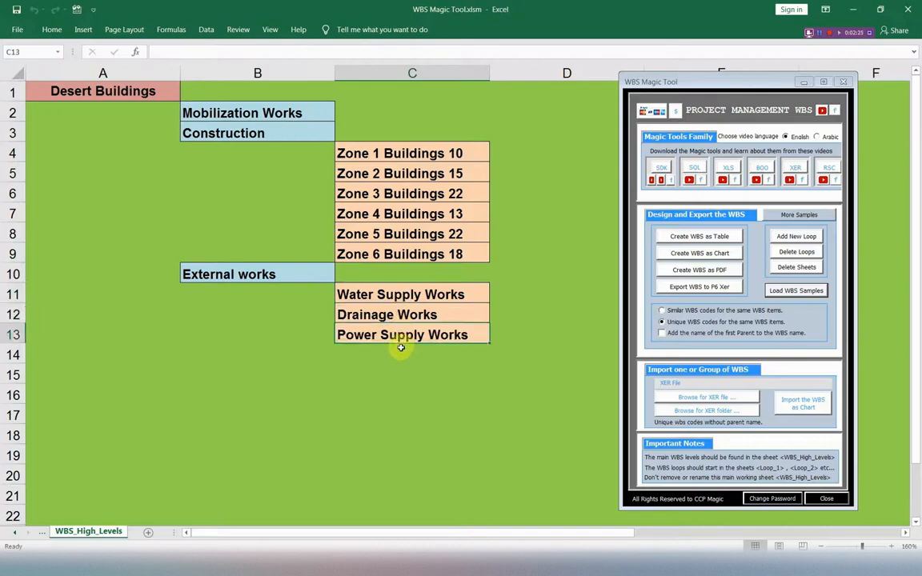
- Enter Cables, Street poles, Panel Boards and Transformers in D14:D17 beneath Power Supply Works
click(540, 353)
text(Cables)
click(539, 374)
text(Street poles)
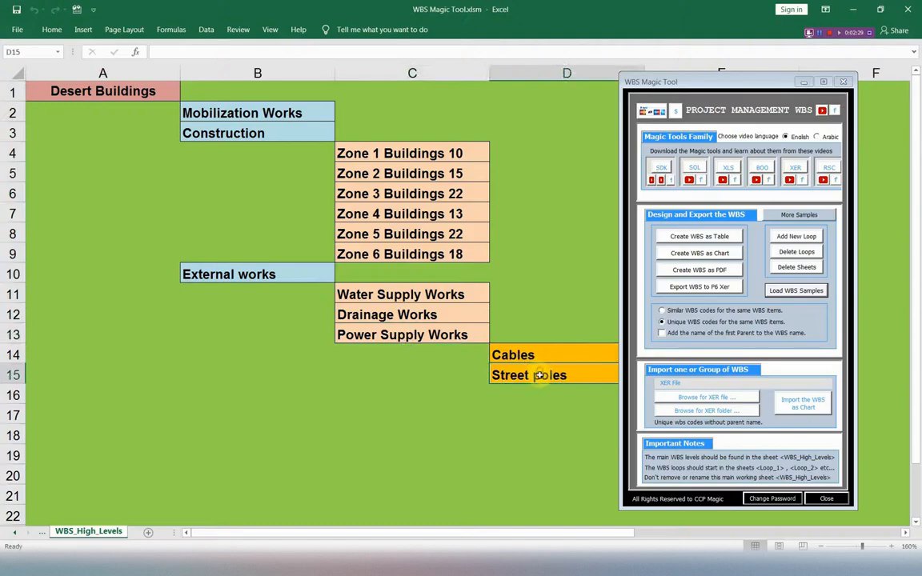
click(539, 393)
text(Panel Boards)
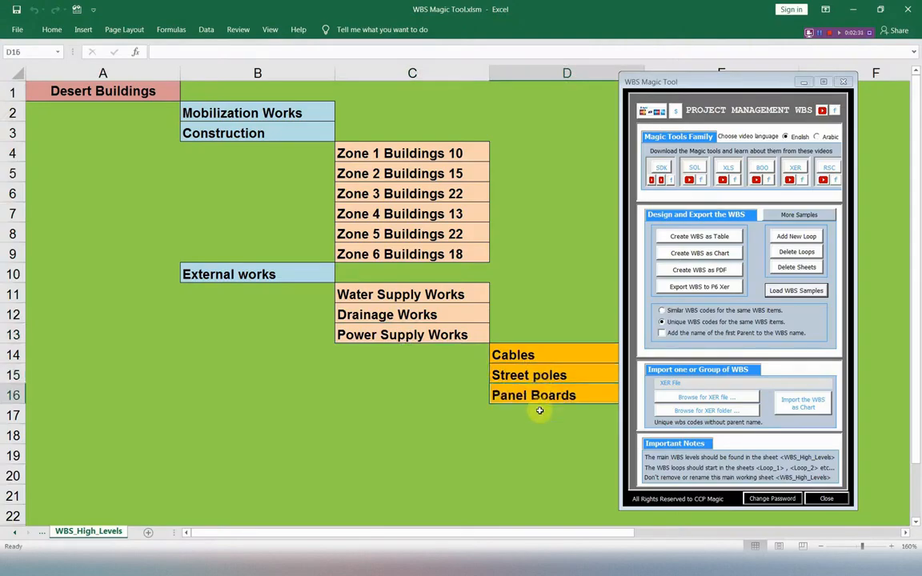
click(540, 411)
text(Transformers)
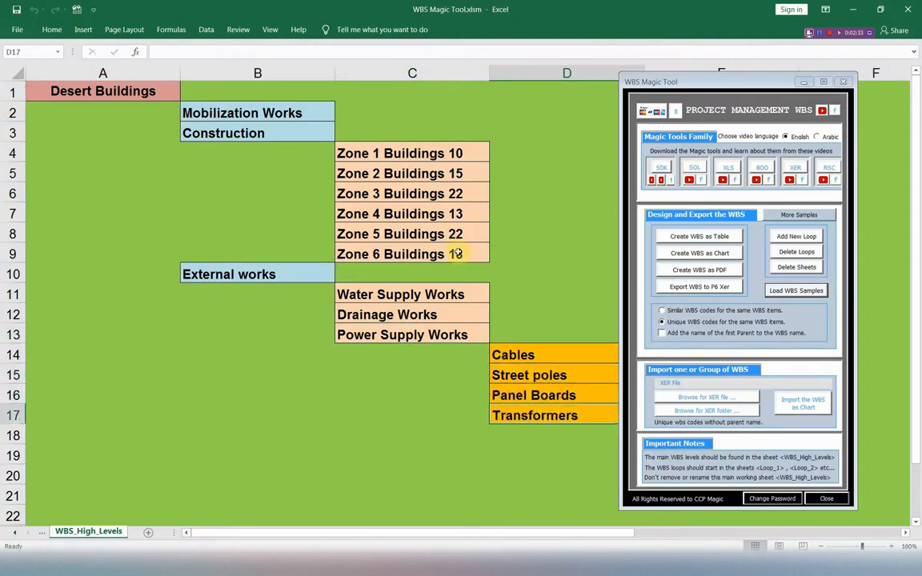
- Complete the External works branch with Roads Works in C18 and Landscape Works in C19
click(399, 434)
text(Roads Works)
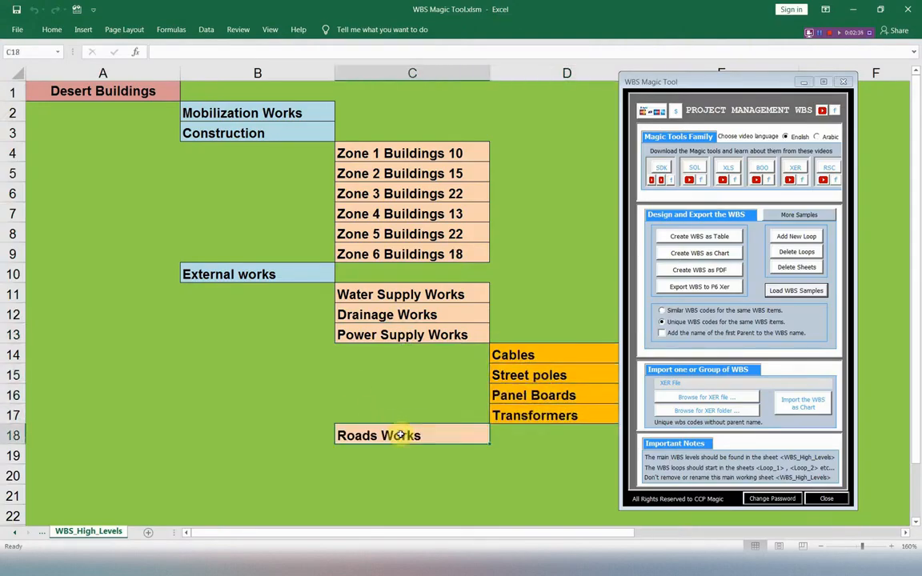
click(400, 457)
text(Landscape Works)
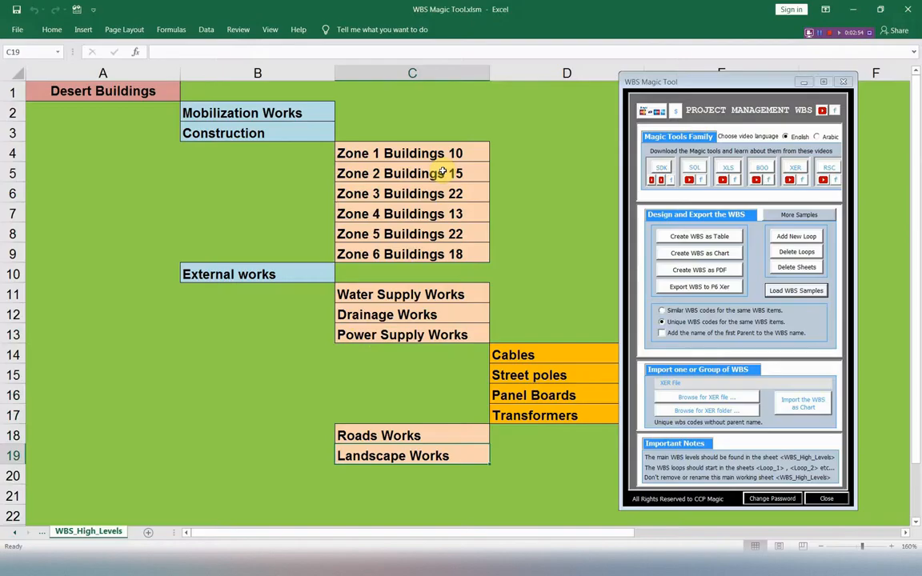
- Examine how the WBS levels occupy separate columns and rows, including the zone cells C4:C9
click(560, 72)
click(473, 73)
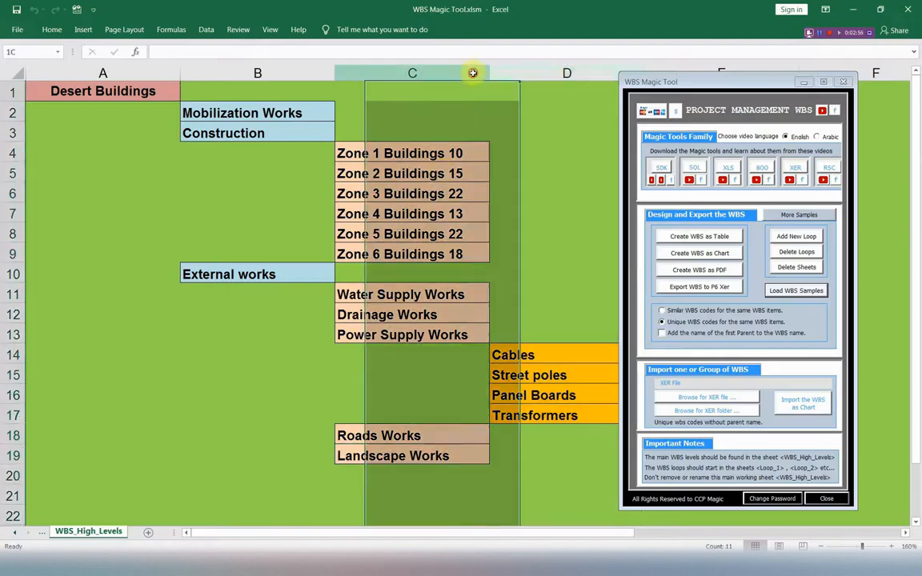
click(298, 73)
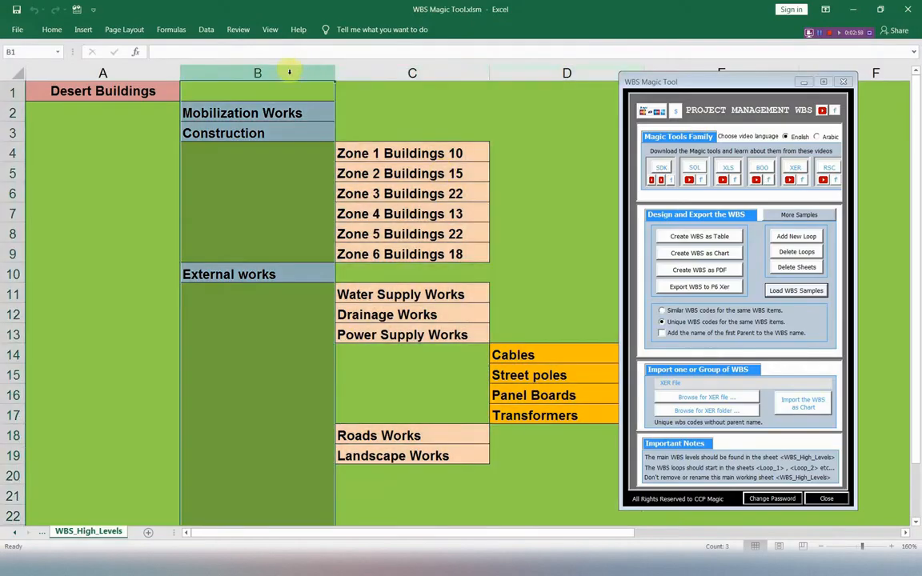
click(10, 112)
click(8, 133)
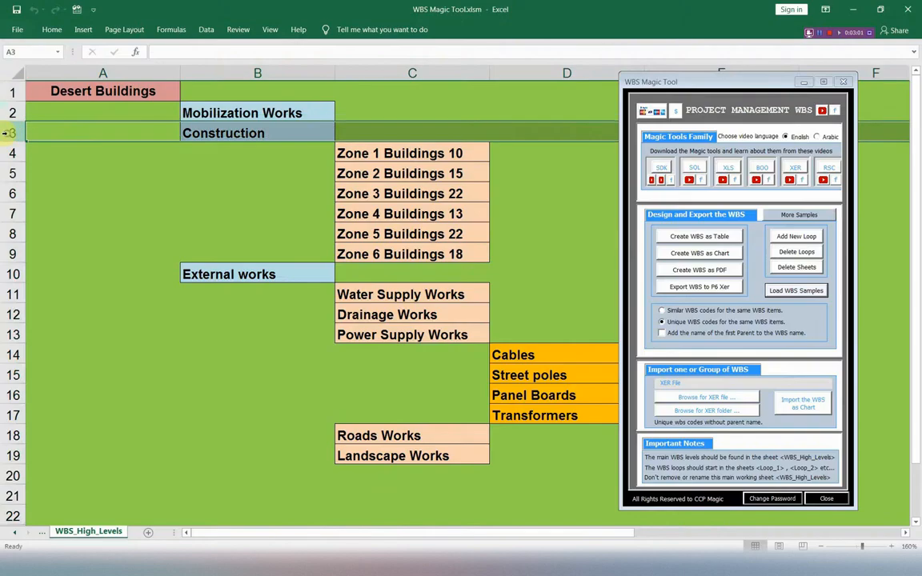
click(8, 152)
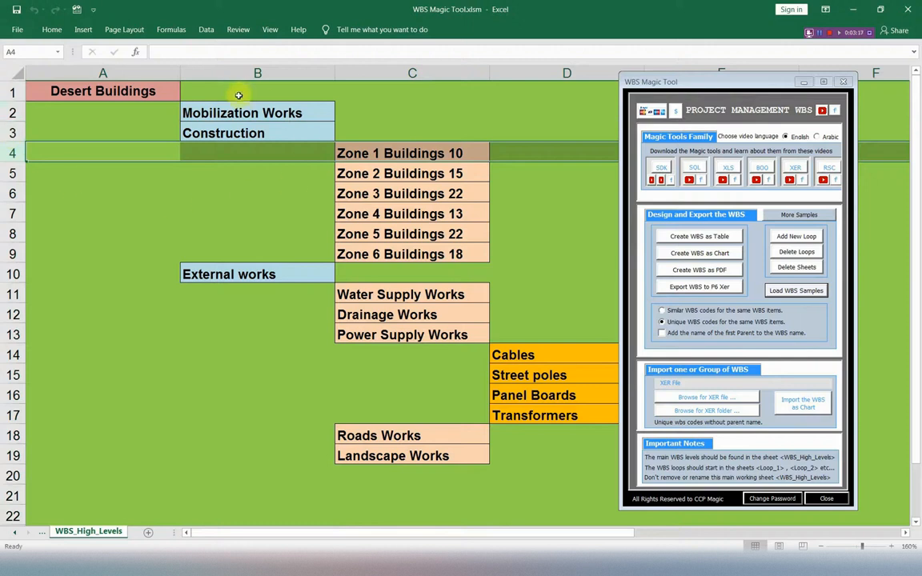
click(406, 153)
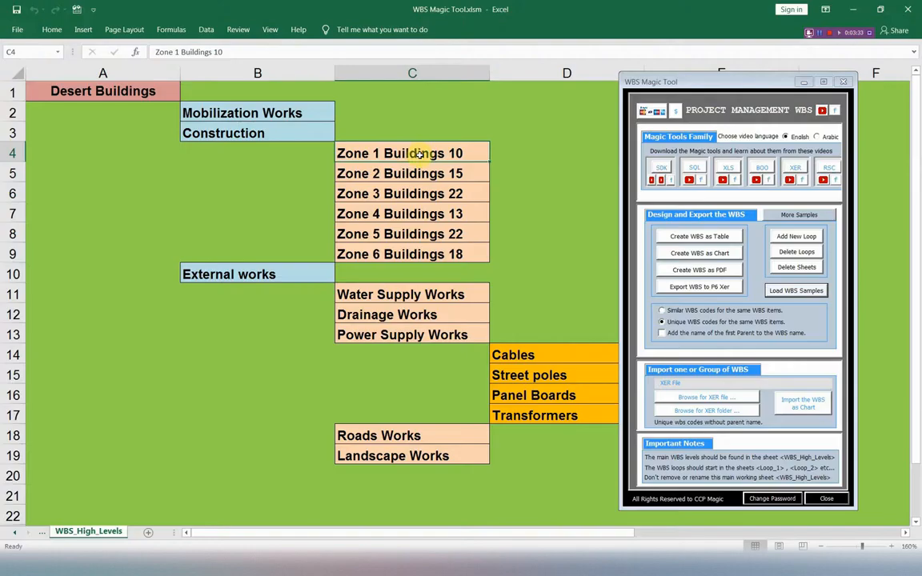
drag(417, 152, 428, 254)
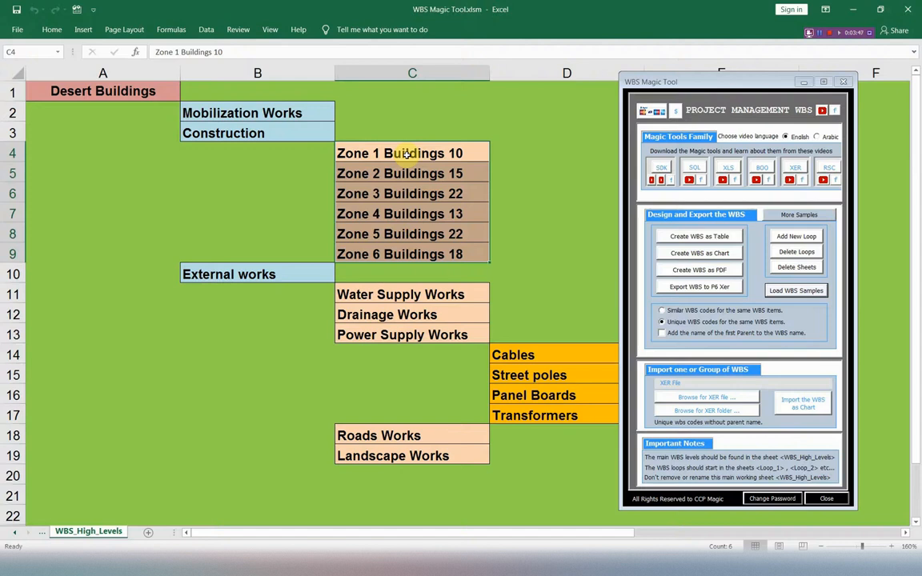
- Add a new loop sheet and enter "Zone 1 Buildings 10" in A1 of Loop_1
click(787, 239)
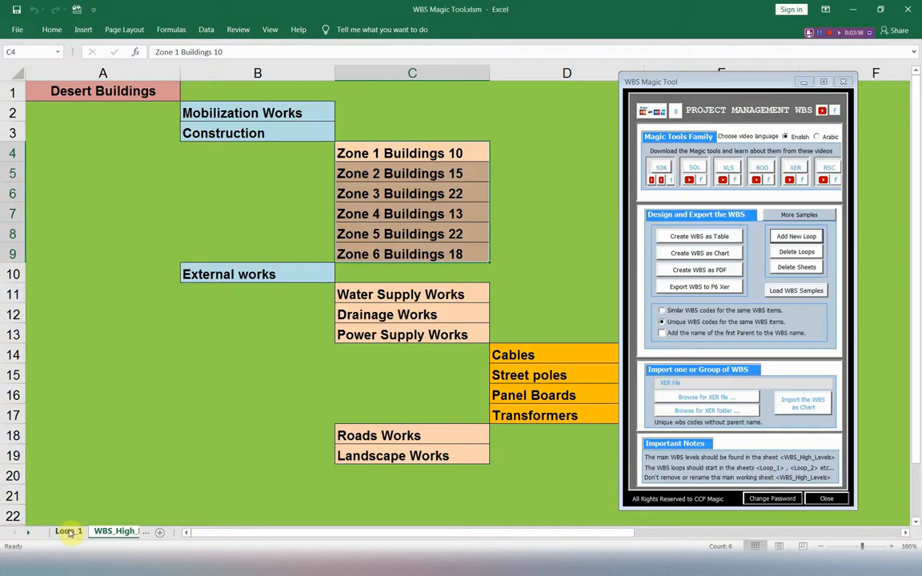
click(67, 531)
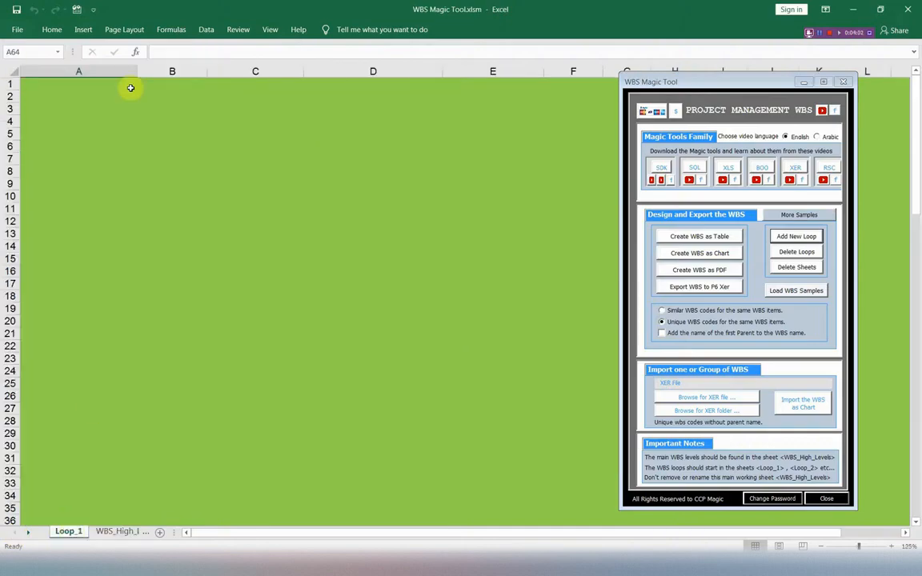
click(93, 86)
text(Zone 1 Buildings 10)
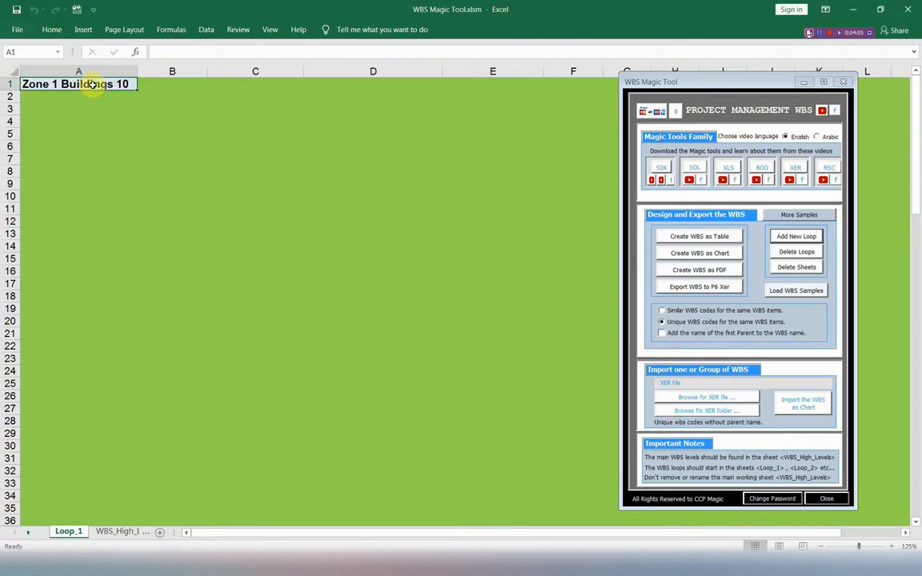
- Enter "Zone-1 B-01" in B1 and fill the series down to B10
click(173, 85)
text(Zone-1 B-01)
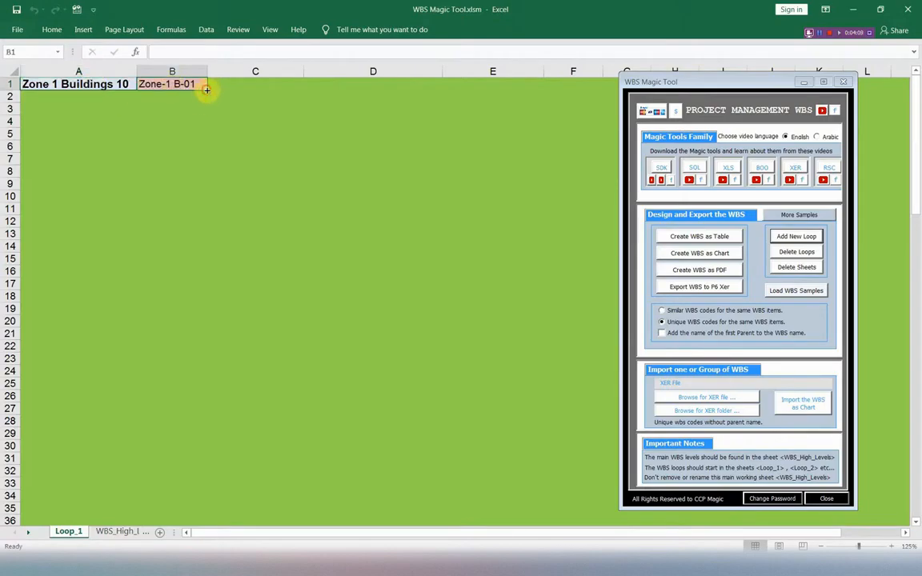
drag(205, 91, 212, 207)
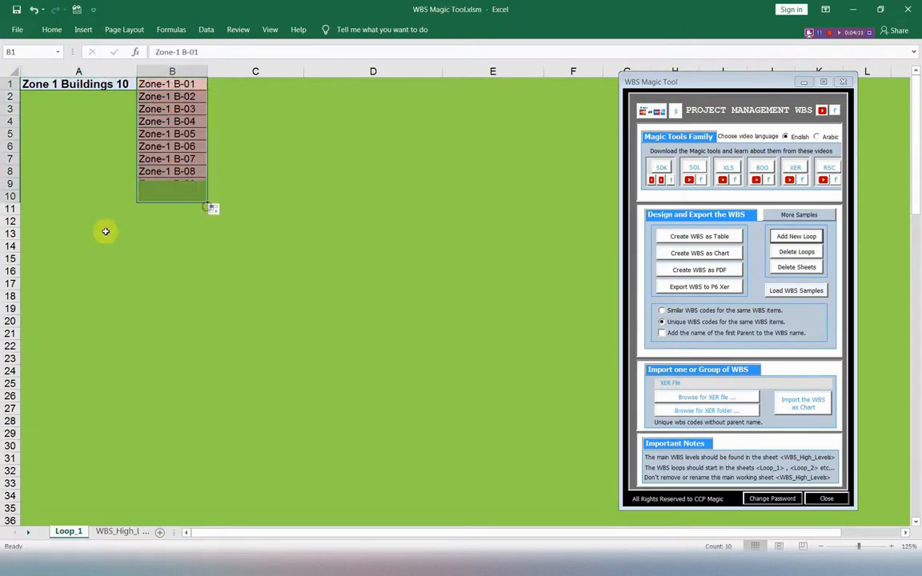
- Enter "Zone 2 Buildings 15" in A11 and "Zone-2 B-01" in B11, and fill the building series down to B25
click(61, 211)
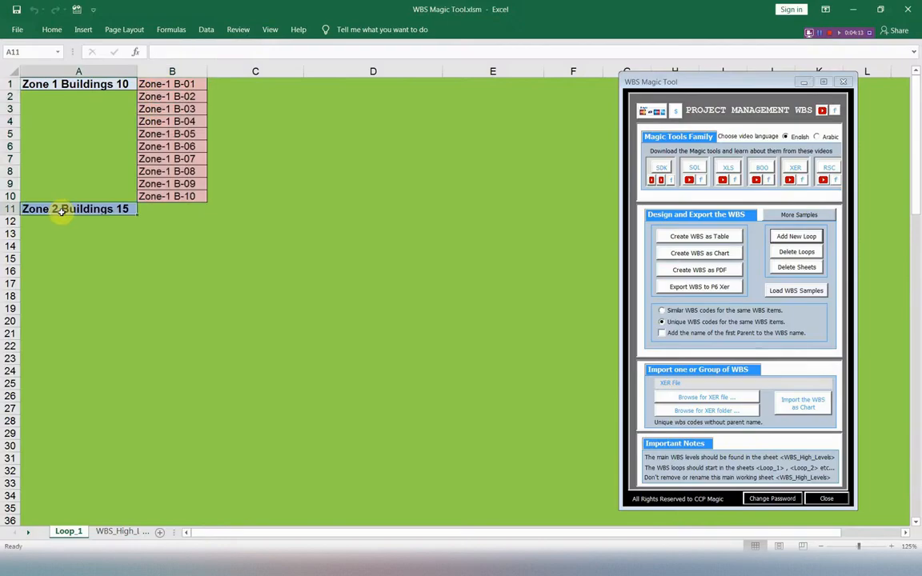
click(161, 209)
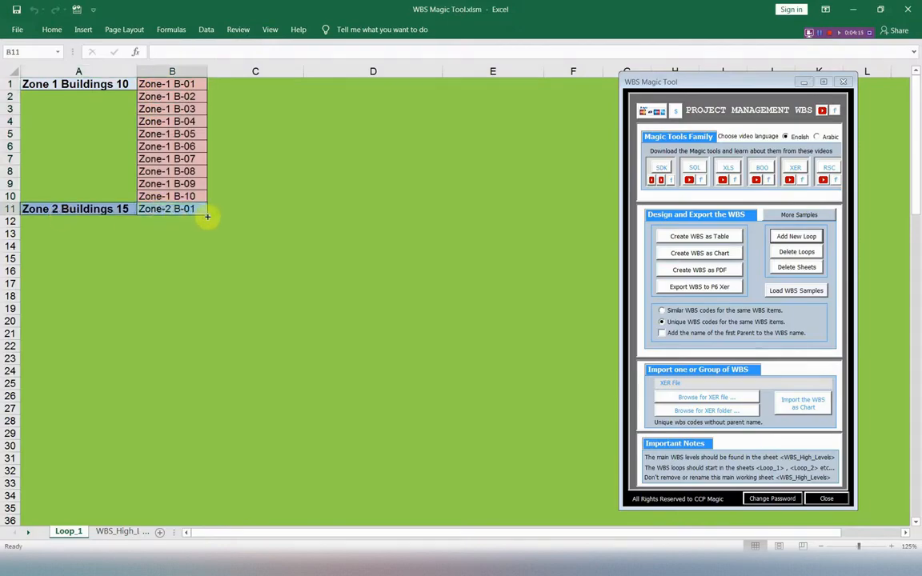
drag(206, 215, 199, 385)
- Enter "Zone 3 Buildings 22" in A26 and "Zone-3 B-01" in B26, and fill the building series down to B47
scroll(183, 287, down, 3)
click(58, 282)
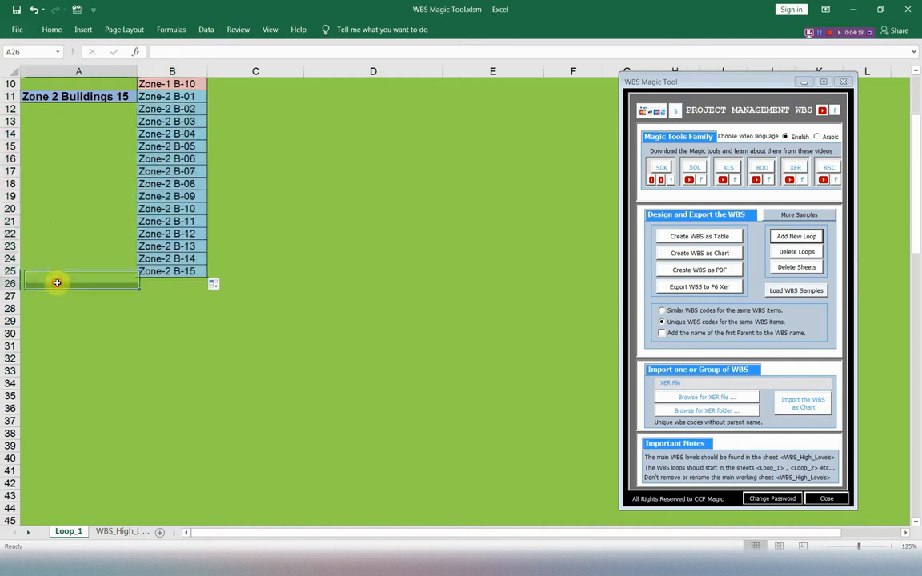
click(165, 284)
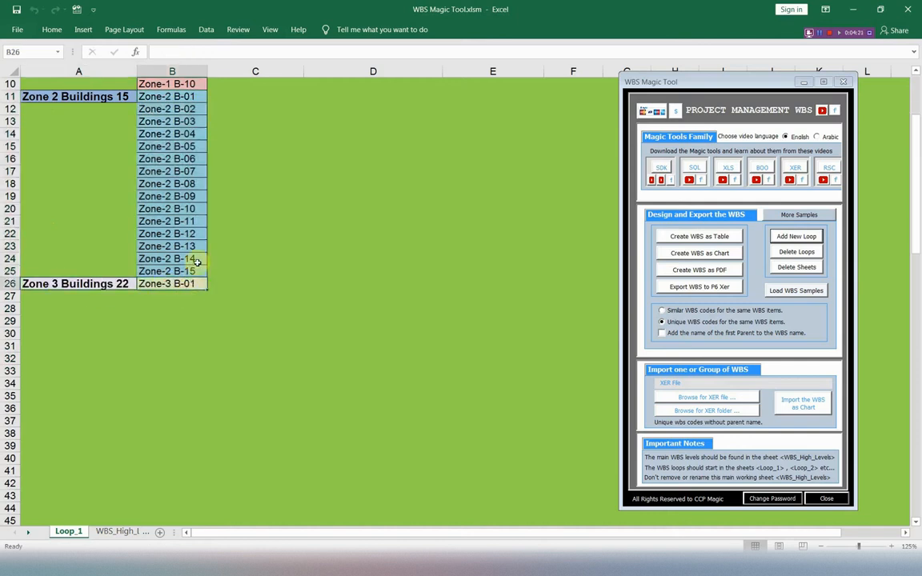
scroll(203, 244, down, 3)
drag(208, 177, 212, 438)
- Enter "Zone 4 Buildings 13" in A48 and "Zone-4 B-01" in B48, and fill the building series down to B60
scroll(206, 319, down, 4)
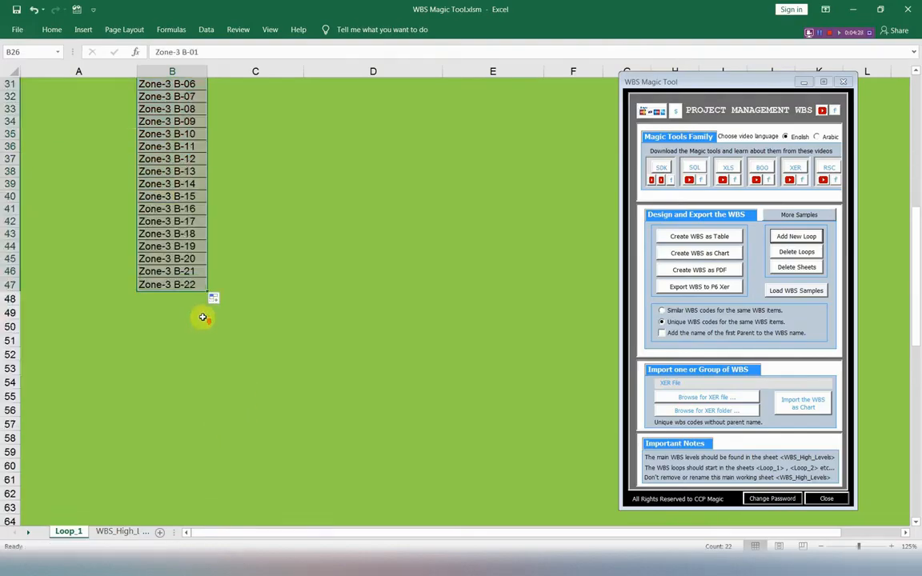
click(73, 299)
click(163, 299)
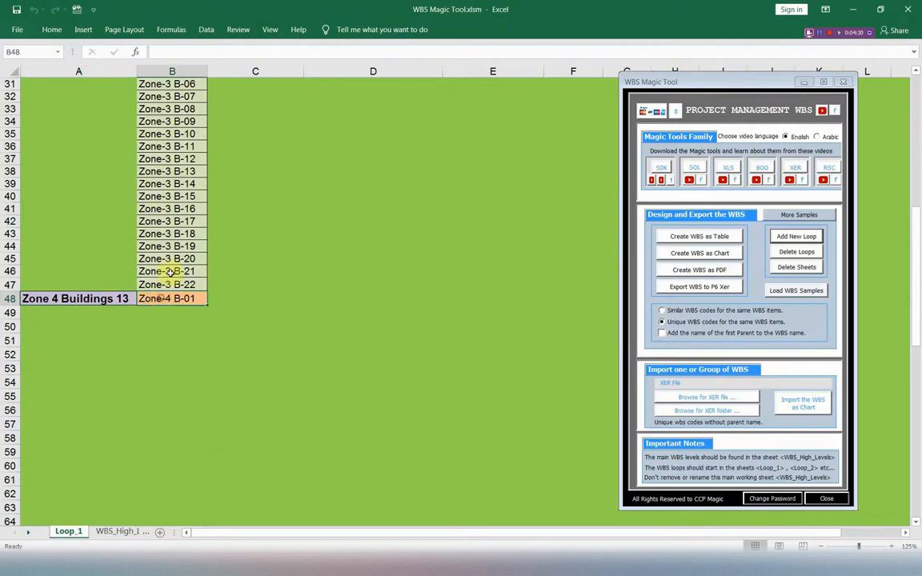
scroll(177, 274, down, 3)
drag(210, 192, 210, 357)
- Enter "Zone 5 Buildings 22" in A61 and "Zone-5 B-01" in B61, and fill the building series down to B82
scroll(185, 292, down, 4)
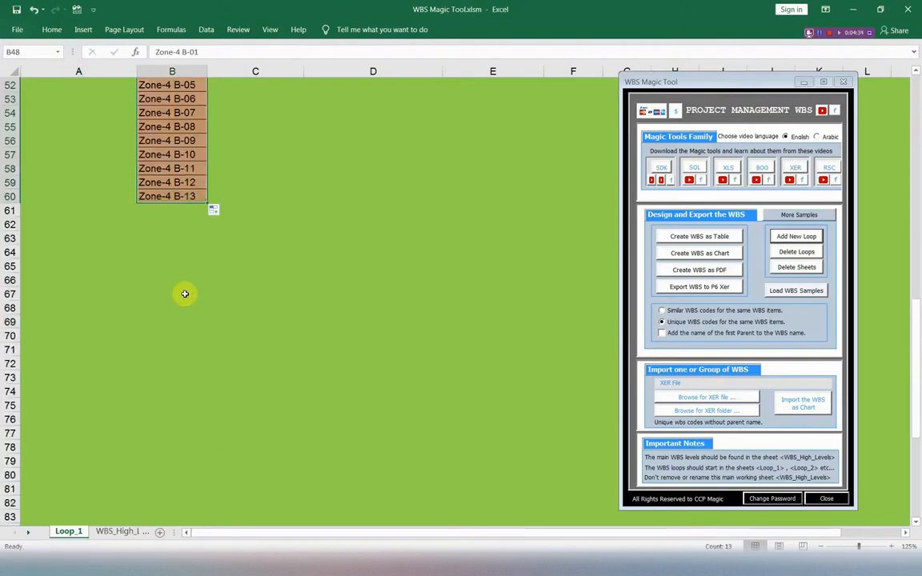
click(64, 209)
click(178, 210)
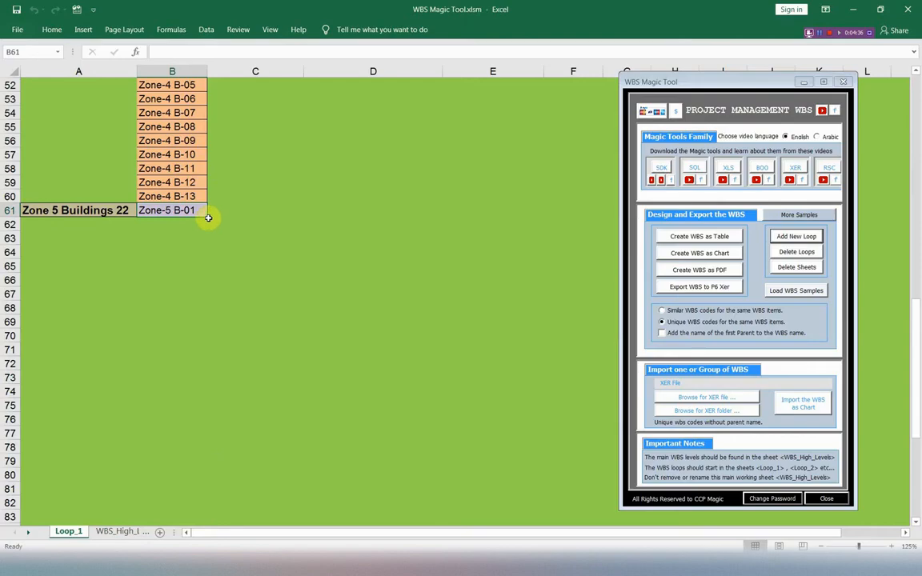
drag(207, 217, 197, 502)
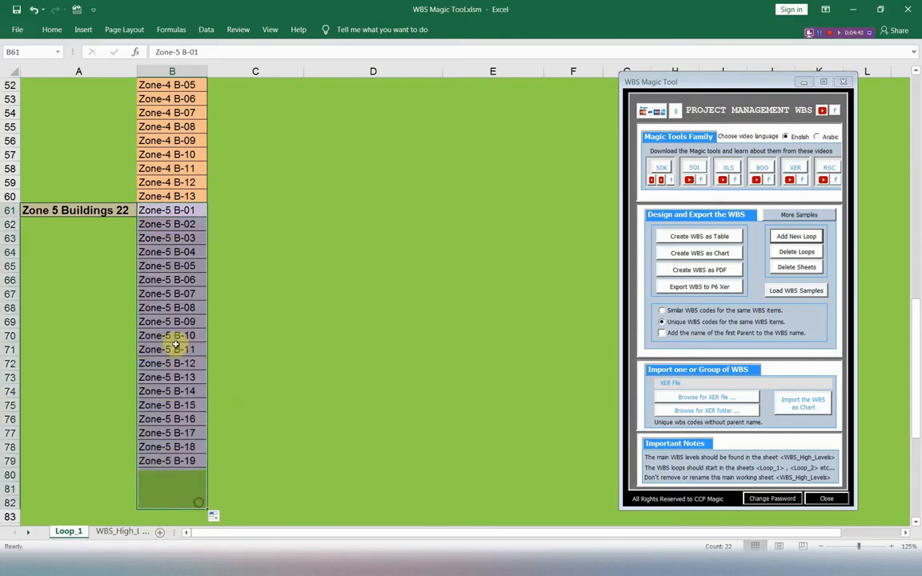
- Enter "Zone 6 Buildings 18" in A83 and "Zone-6 B-01" in B83, and fill the building series down to B100
scroll(173, 336, down, 6)
click(68, 272)
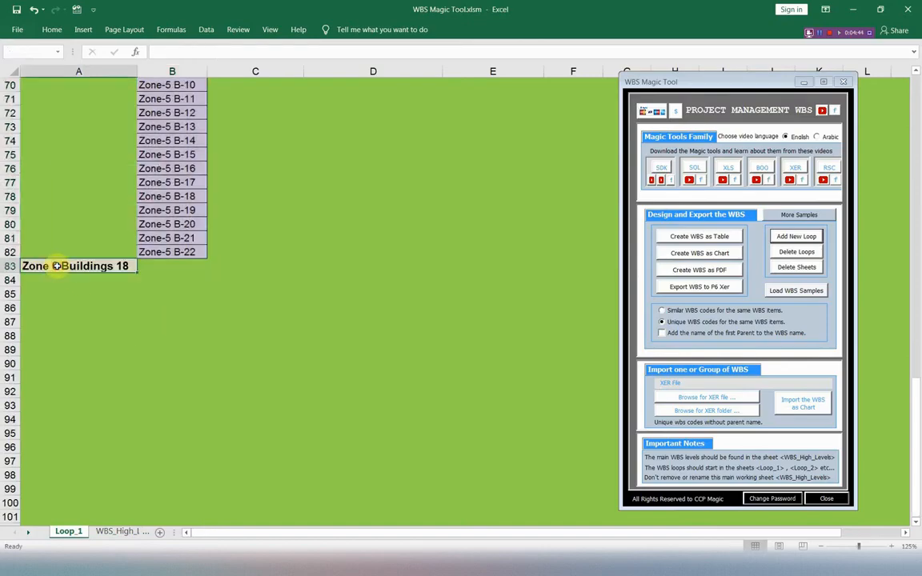
click(172, 264)
scroll(173, 258, down, 2)
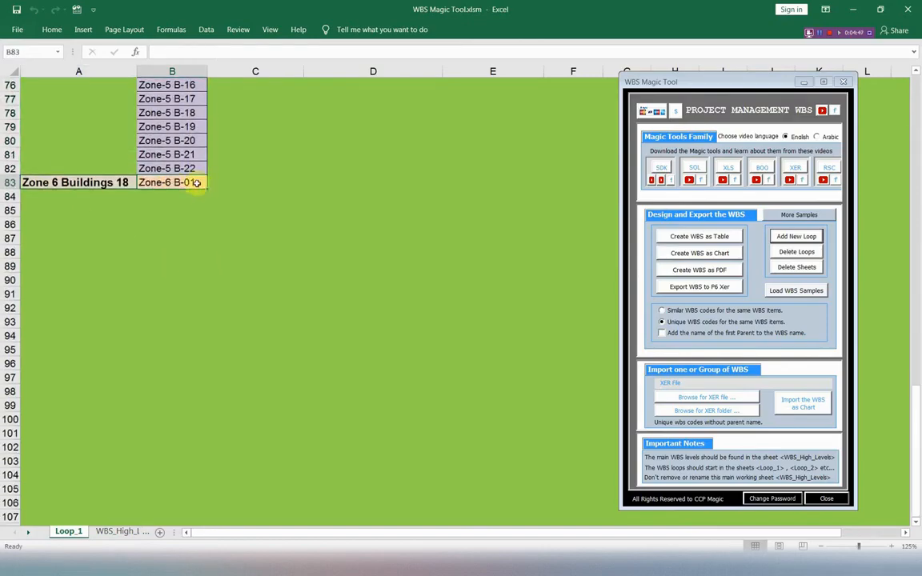
drag(205, 189, 208, 426)
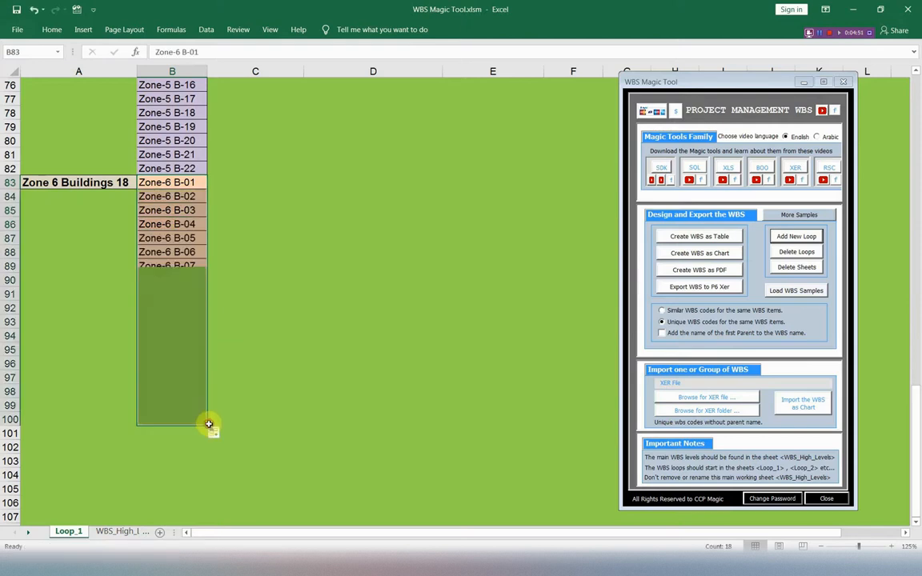
- Compare the zone names in column A of Loop_1 with the zone items in C4:C9 of the WBS_High_Levels sheet
scroll(172, 303, up, 16)
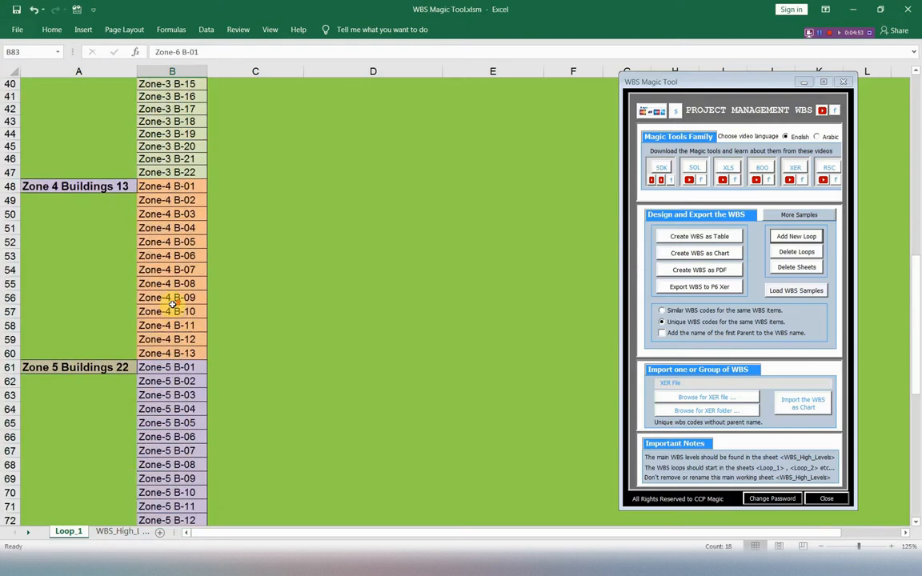
scroll(172, 302, up, 9)
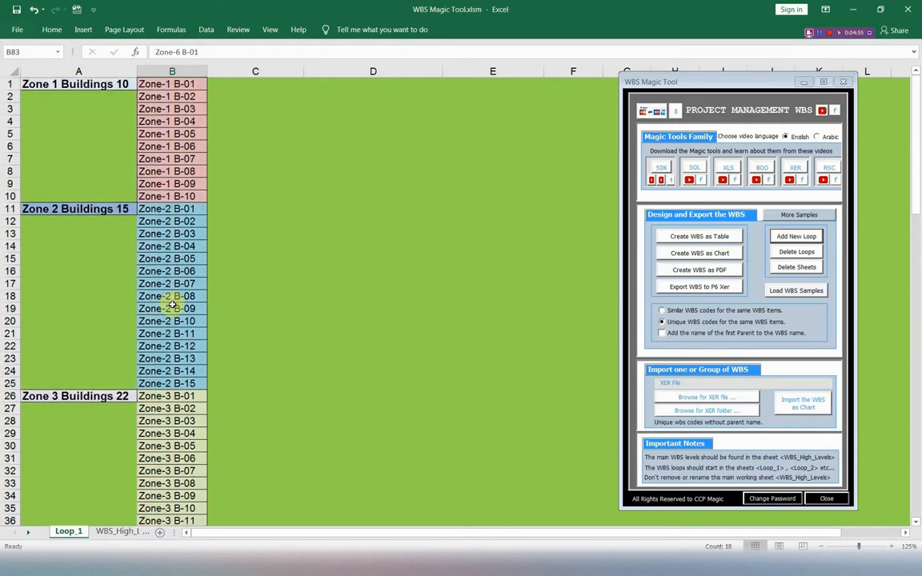
click(94, 84)
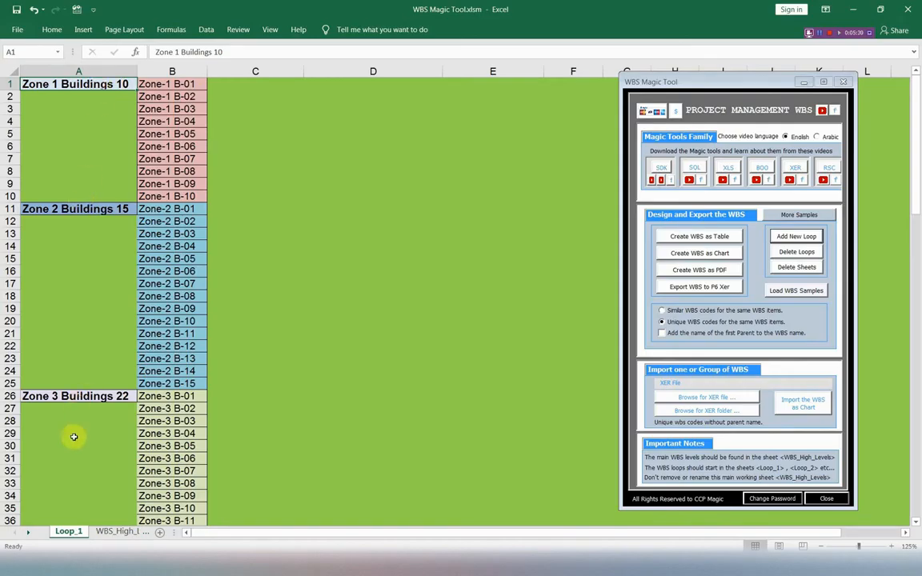
click(115, 534)
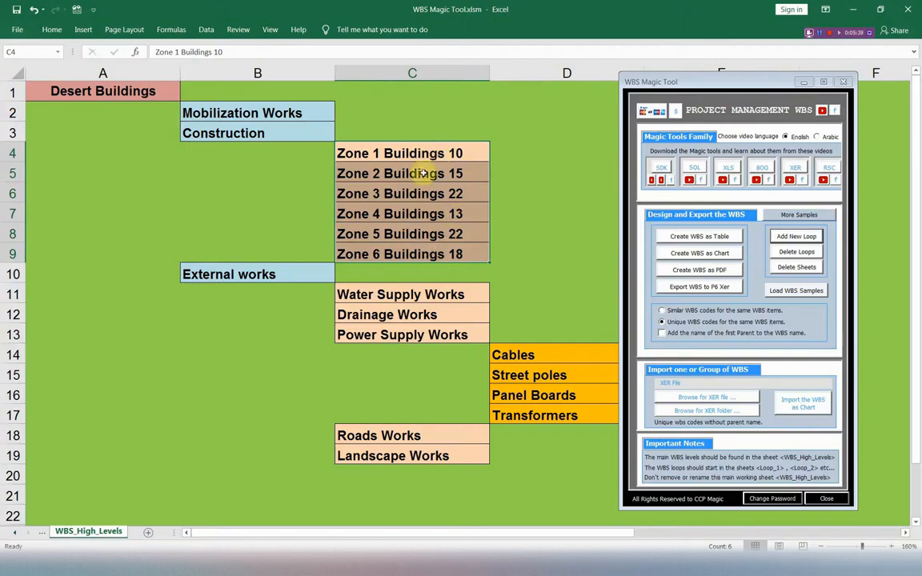
click(13, 533)
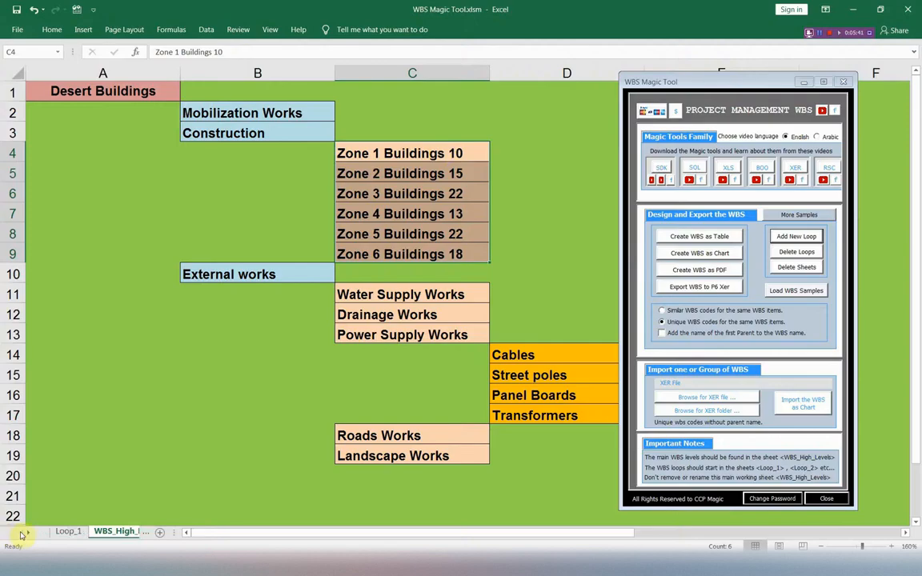
click(59, 533)
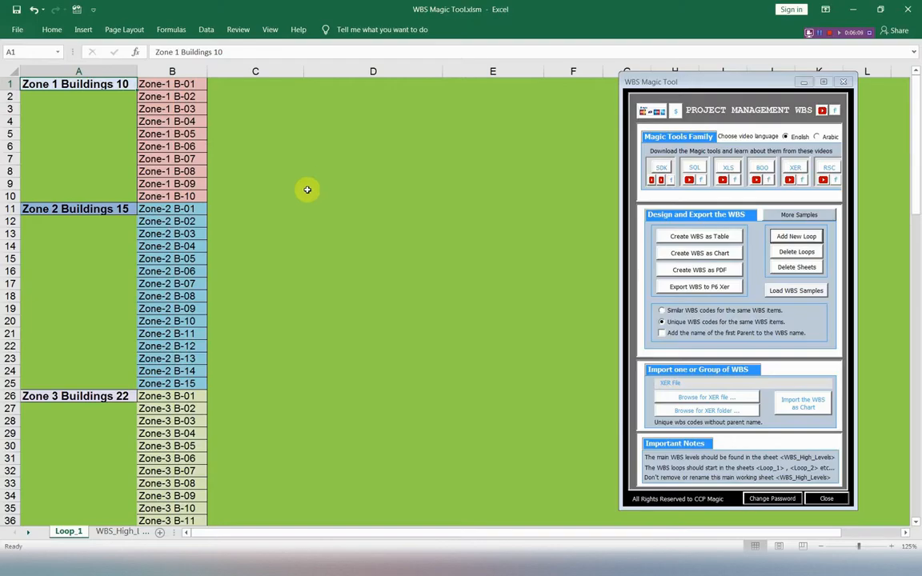
- Enter "Sub Structures" in C1, "Earth Works" and "Concrete Works" in D2:D3, "Plain Concrete" and "Concrete Footings" in E4:E5, and "Insulation Works" in D6
click(237, 85)
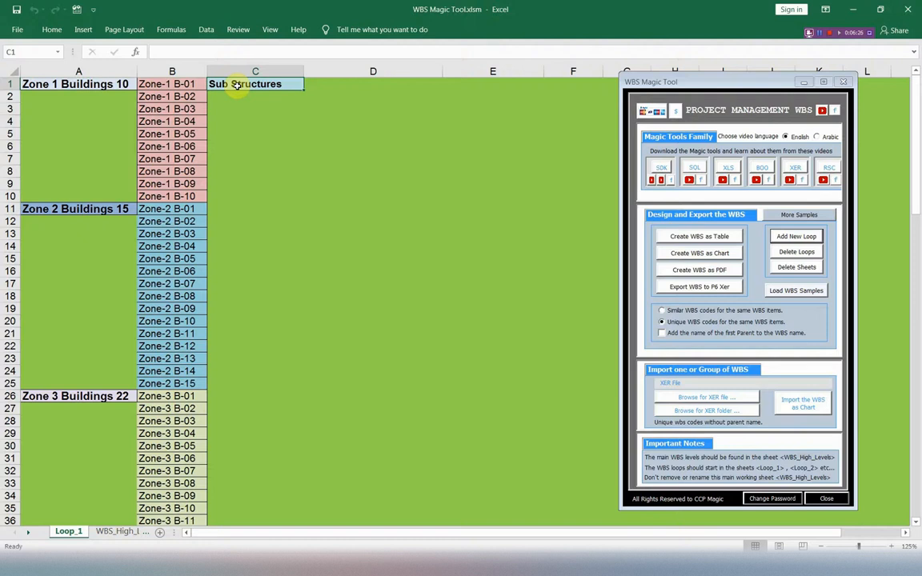
click(349, 95)
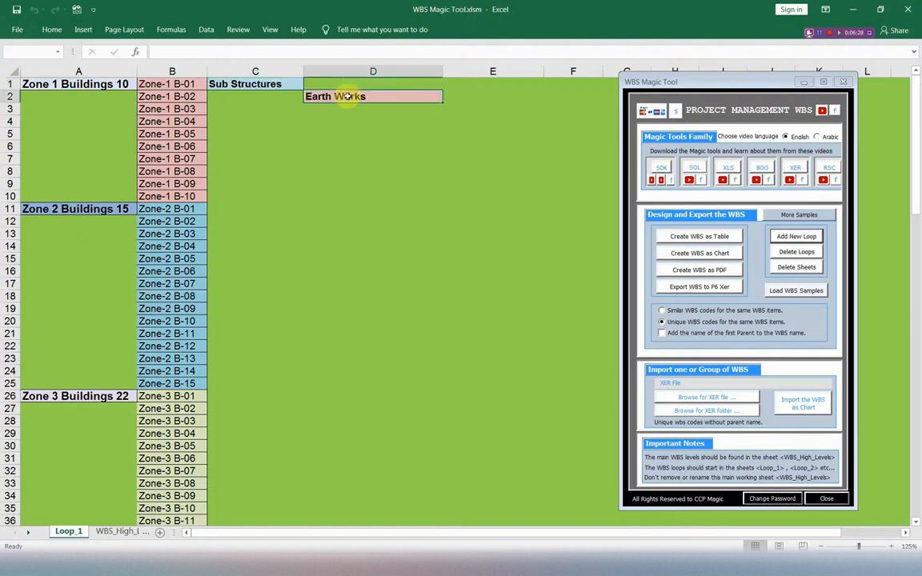
click(349, 108)
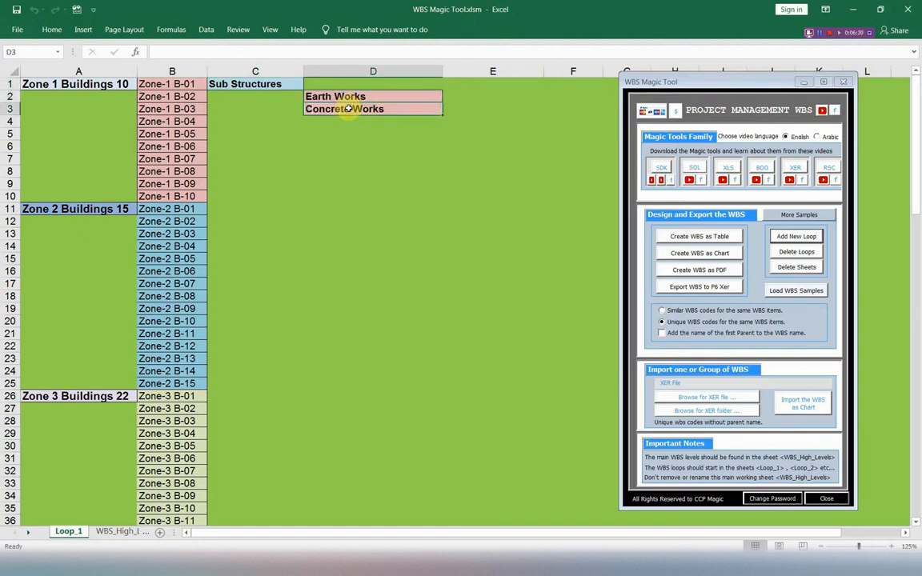
click(458, 122)
click(469, 133)
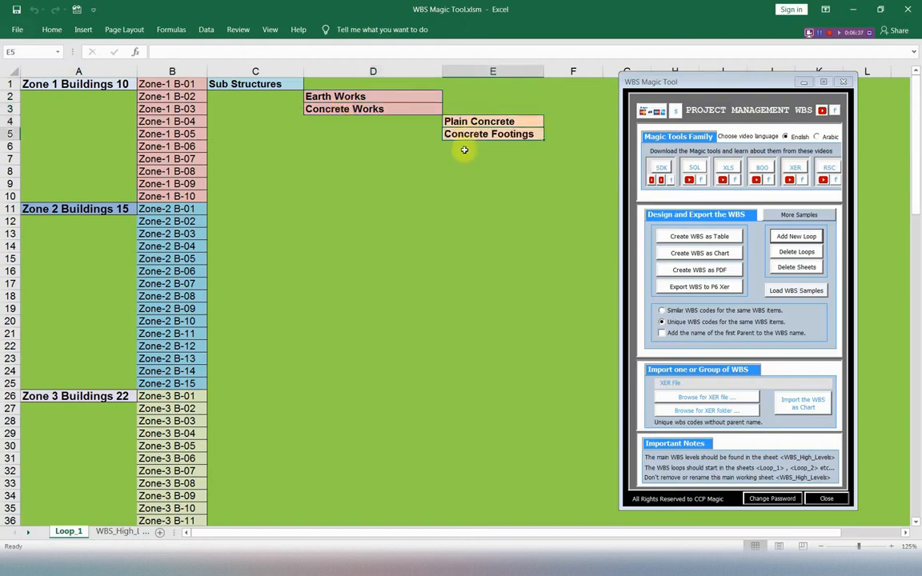
click(338, 156)
click(339, 147)
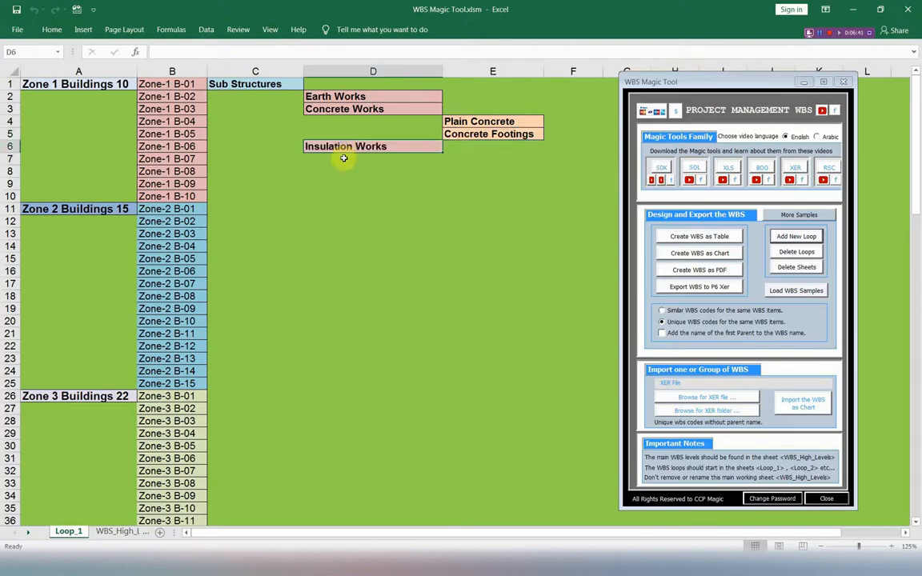
click(343, 160)
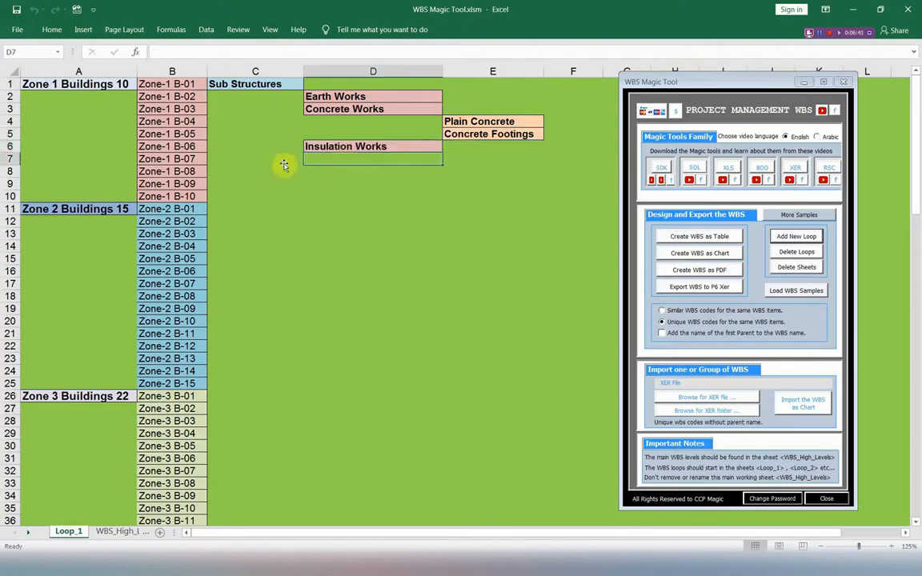
- Enter "Super Structures" in C7, with "Masonry Works" in D8 and "Reinforced Concrete Works" in D9 beneath it
click(233, 159)
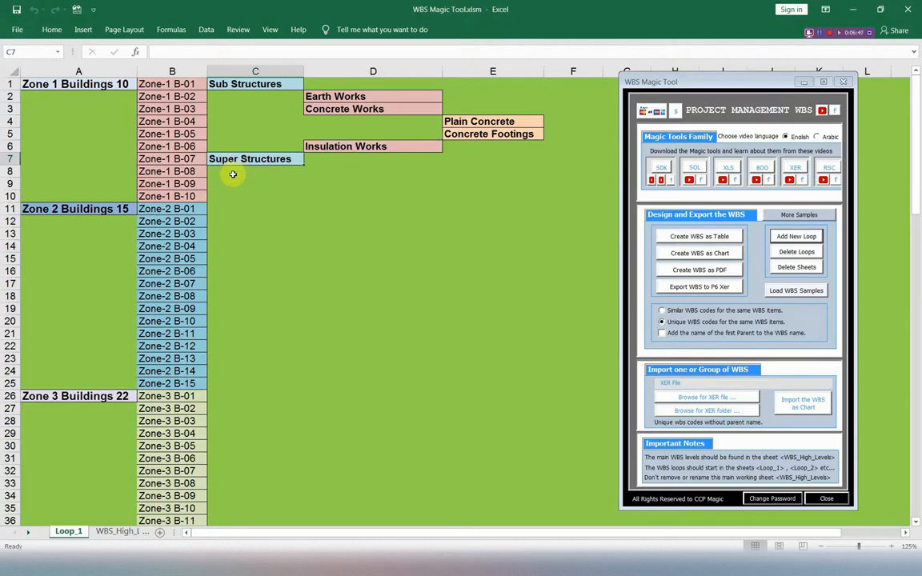
click(365, 172)
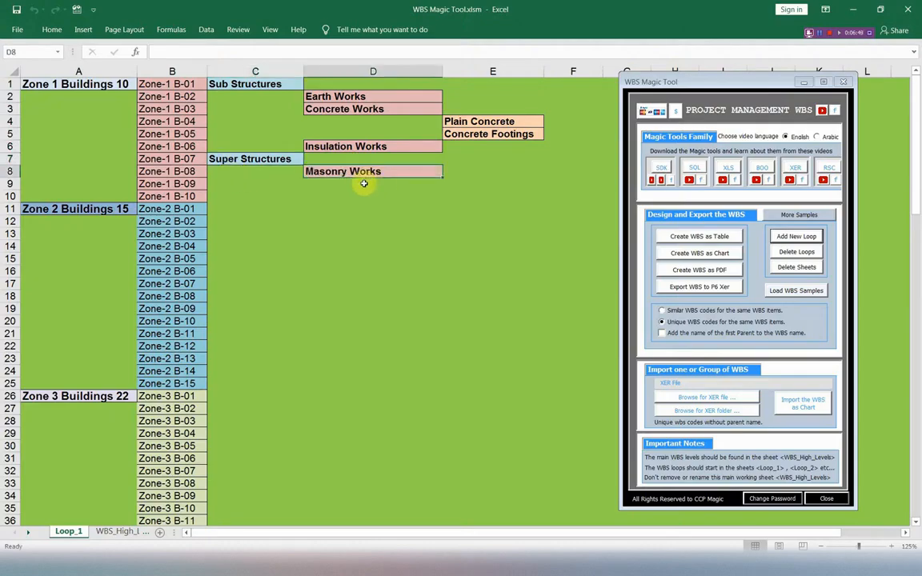
click(363, 183)
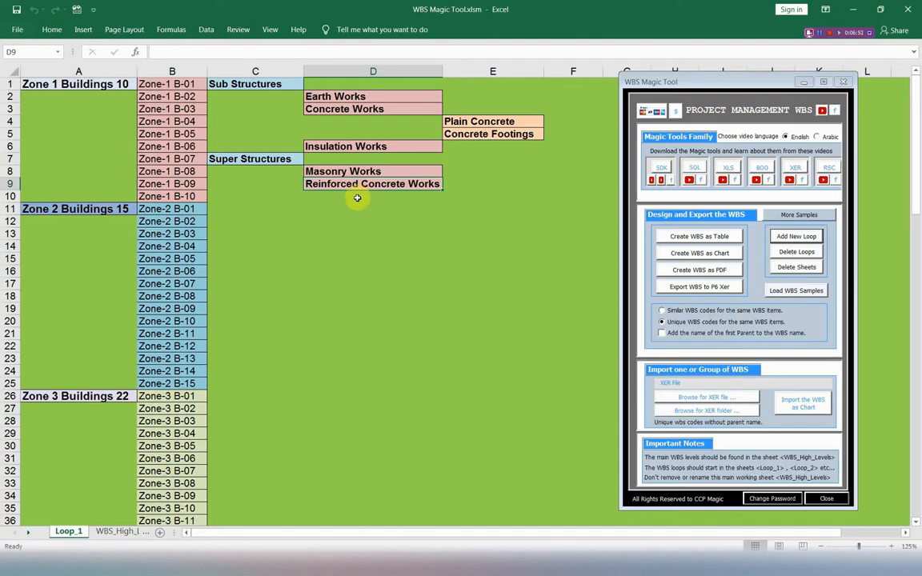
- Enter "First Stage" in E10 under the reinforced concrete works, with "Columns" in F11 and "Stairs" in F12
click(475, 193)
text(First Stage)
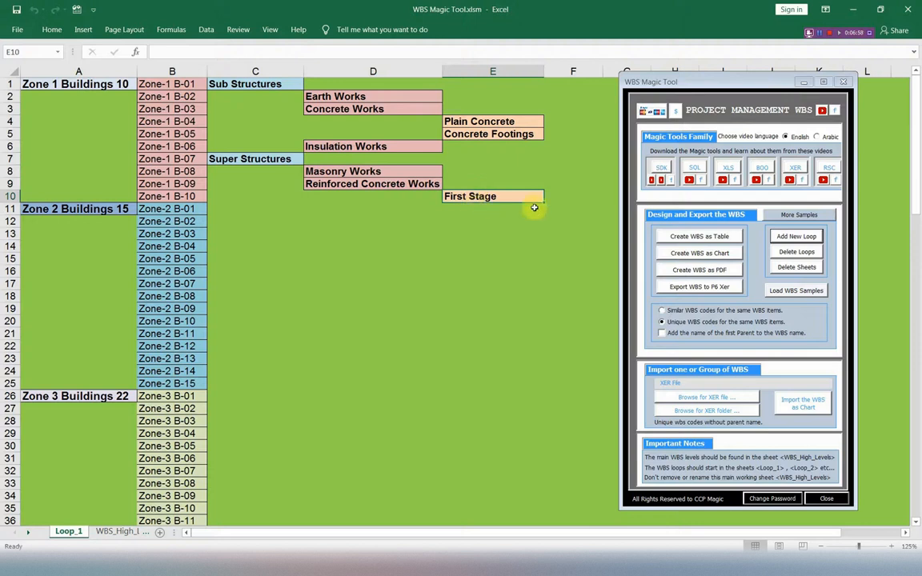
click(563, 207)
text(Columns)
click(576, 221)
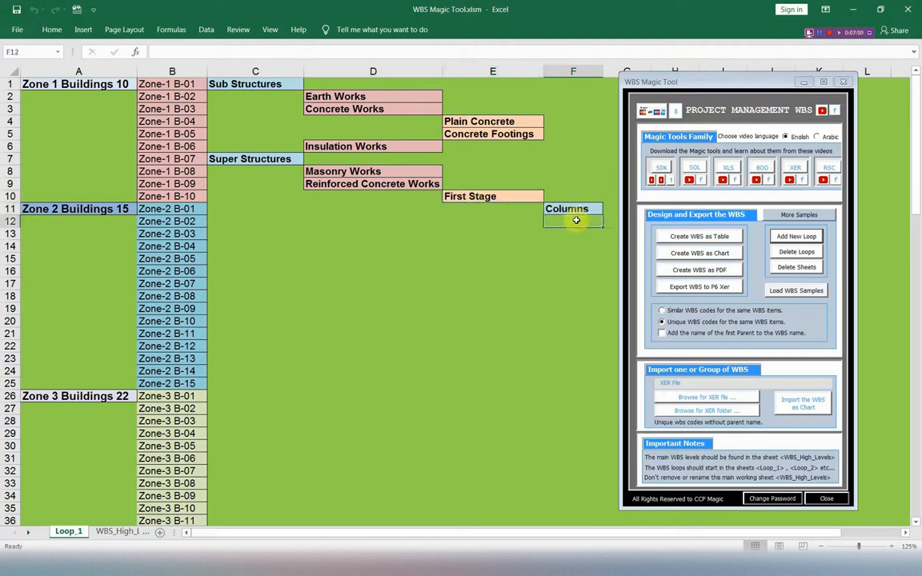
key(ctrl+v)
- Enter "Second Stage" in E13, with "Beams" in F14 and "Slabs" in F15 beneath it
click(497, 232)
key(ctrl+v)
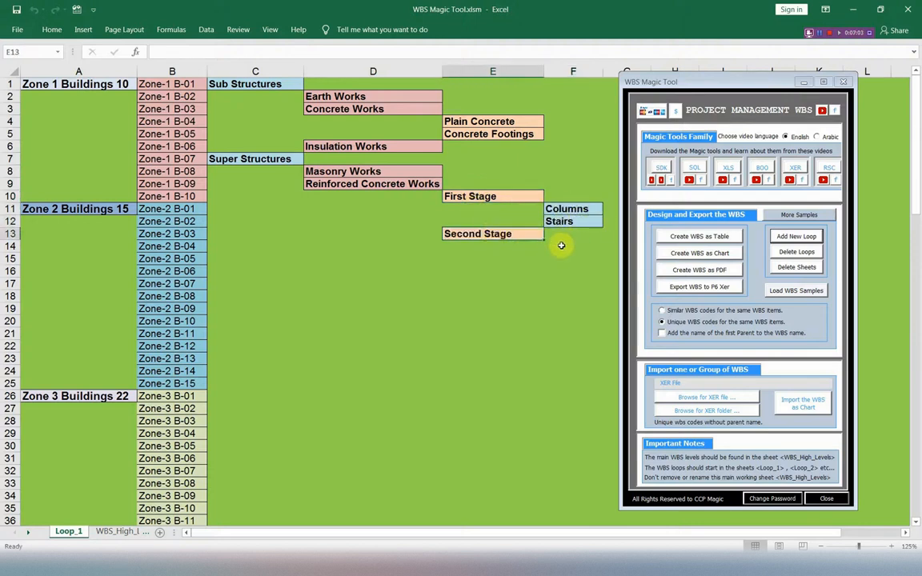
click(560, 246)
text(Beams)
click(567, 258)
text(Slabs)
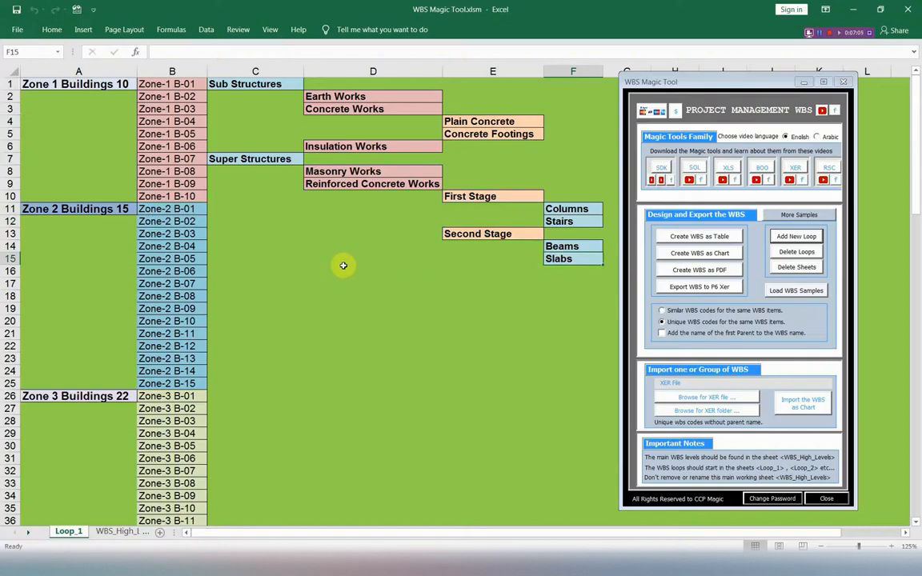
click(361, 267)
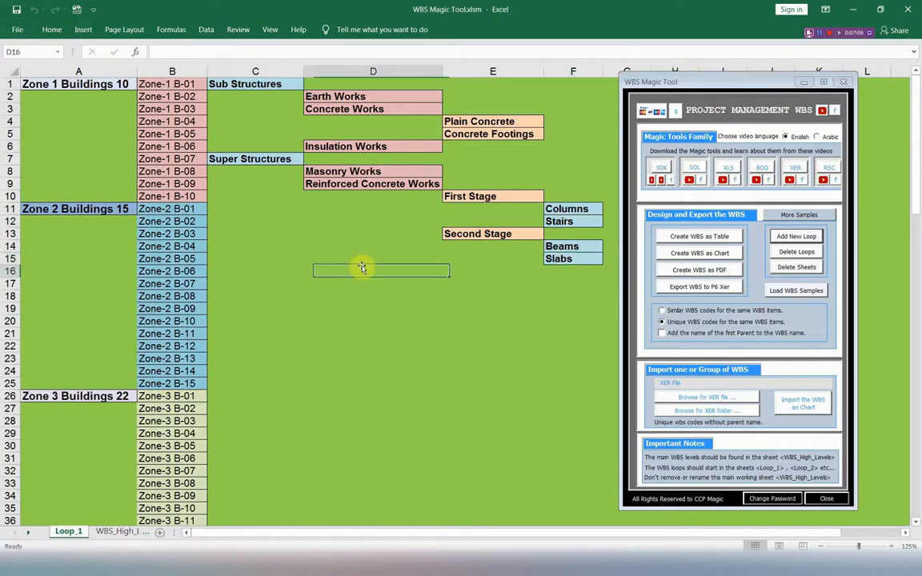
- Enter "Finishes Works" in C16, with "Plaster Works" in D17 and "Walls & Floor Tiling" in D18 beneath it
click(244, 270)
text(Finishes Works)
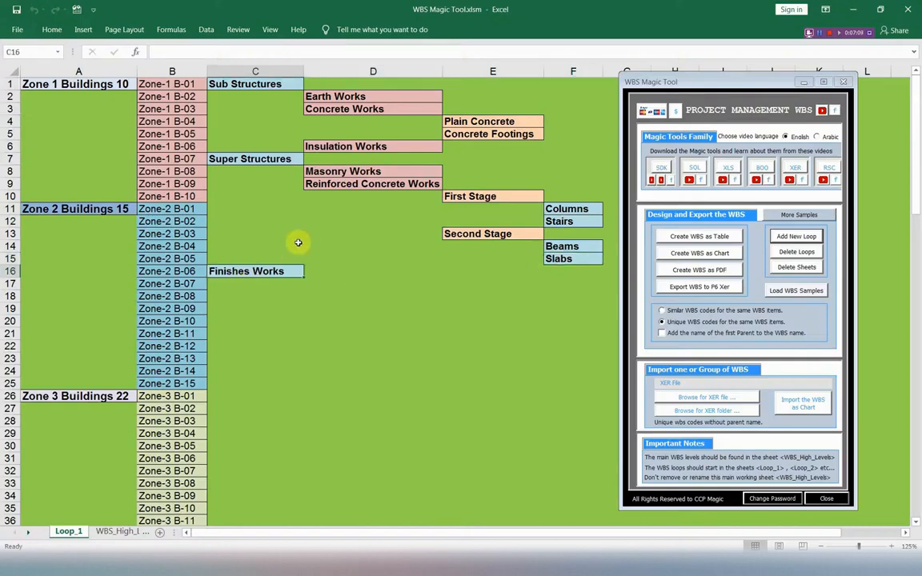
scroll(344, 220, down, 2)
click(353, 208)
text(Plaster Works)
click(357, 223)
text(Walls & Floor Tiling)
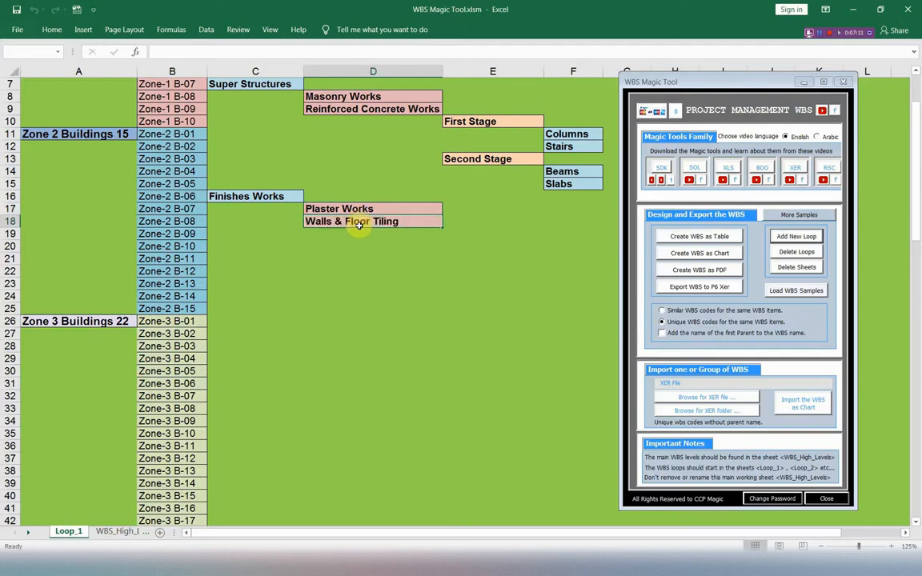
- Enter "Windows and Doors" in D19, with "Aluminum W&D", "Steel W&D" and "Wooden W&D" in E20:E22 beneath it
click(358, 234)
text(Windows and Doors)
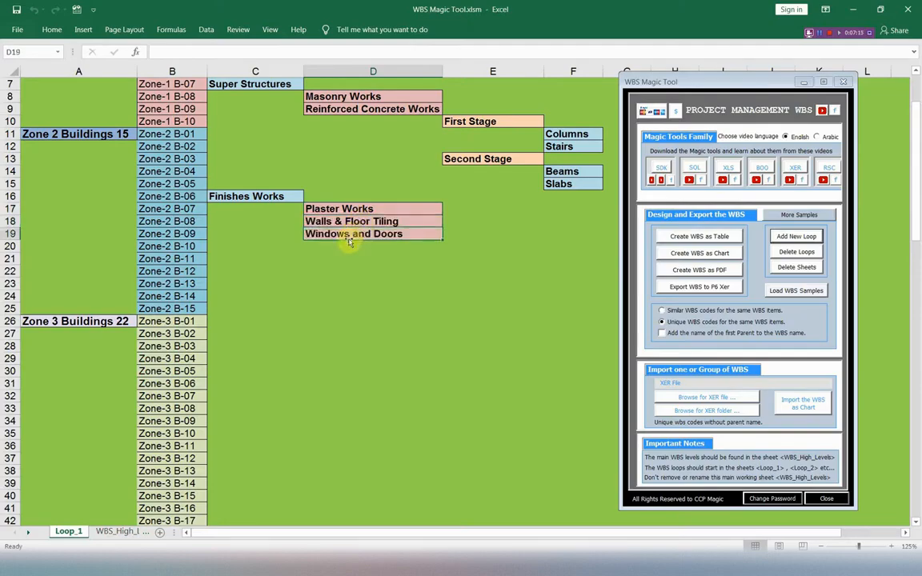
click(487, 246)
text(Aluminum W&D)
click(487, 258)
text(Steel W&D)
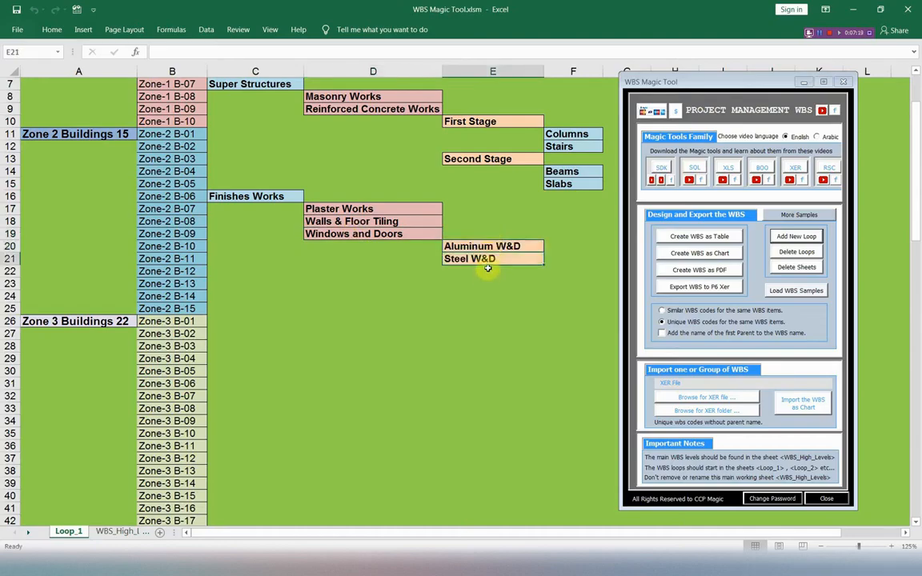
click(487, 270)
text(Wooden W&D)
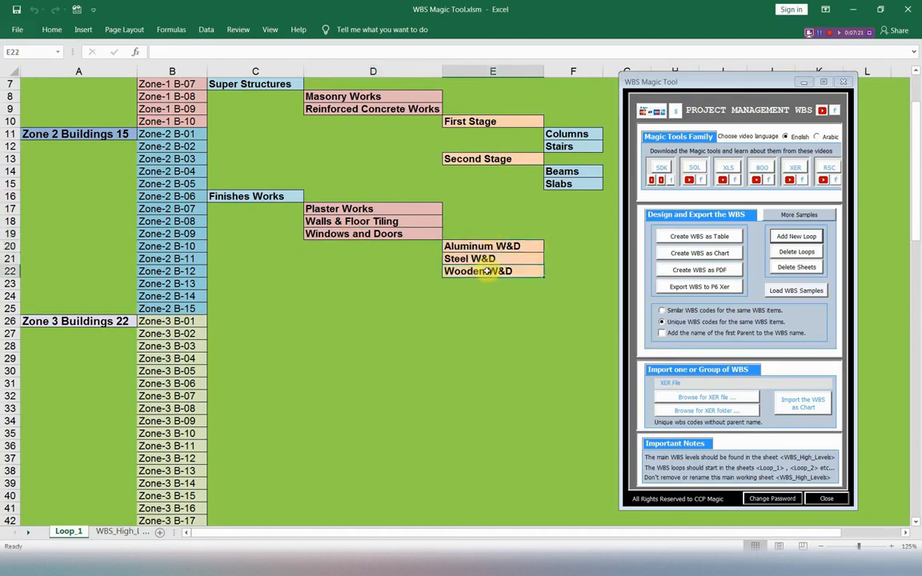
- Enter "Stairs Works" in D23 and "Painting Works" in D24, with "Internal Painting" and "External Painting" in E25:E26
click(354, 284)
text(Stairs Works)
scroll(362, 255, down, 1)
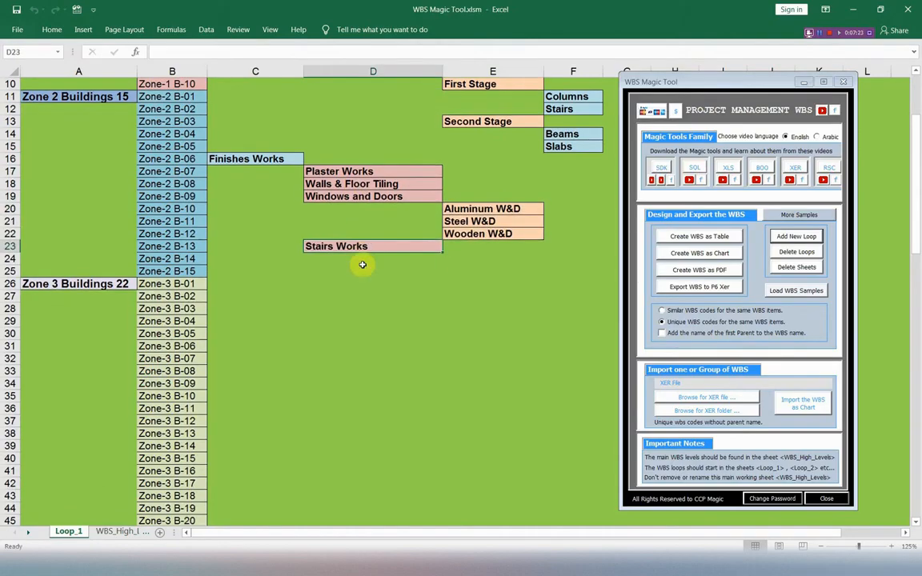
click(362, 265)
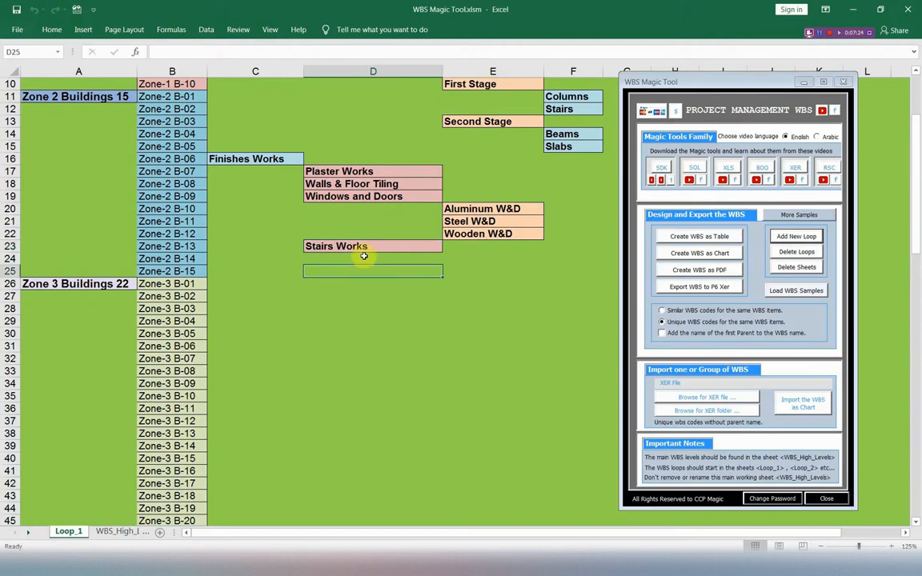
click(364, 255)
text(Painting Works)
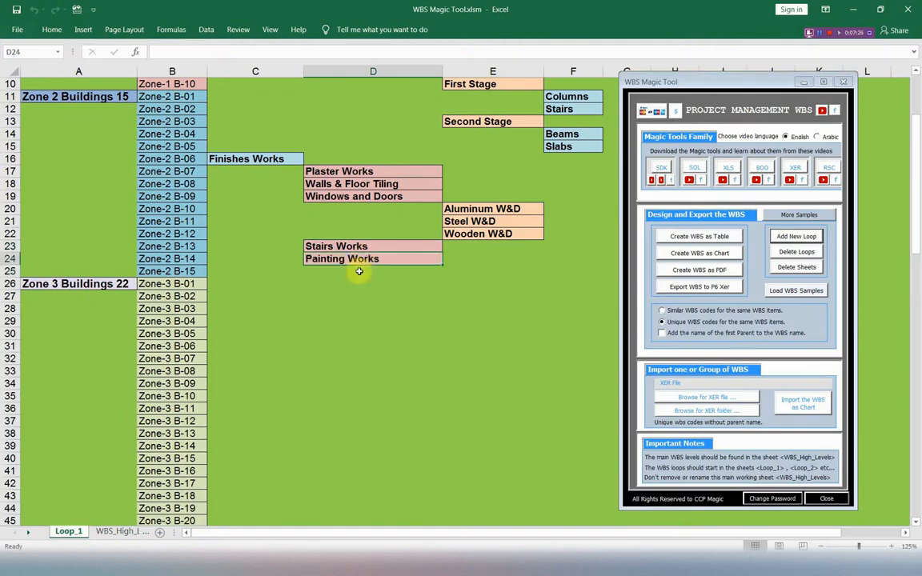
click(465, 271)
text(Internal Painting)
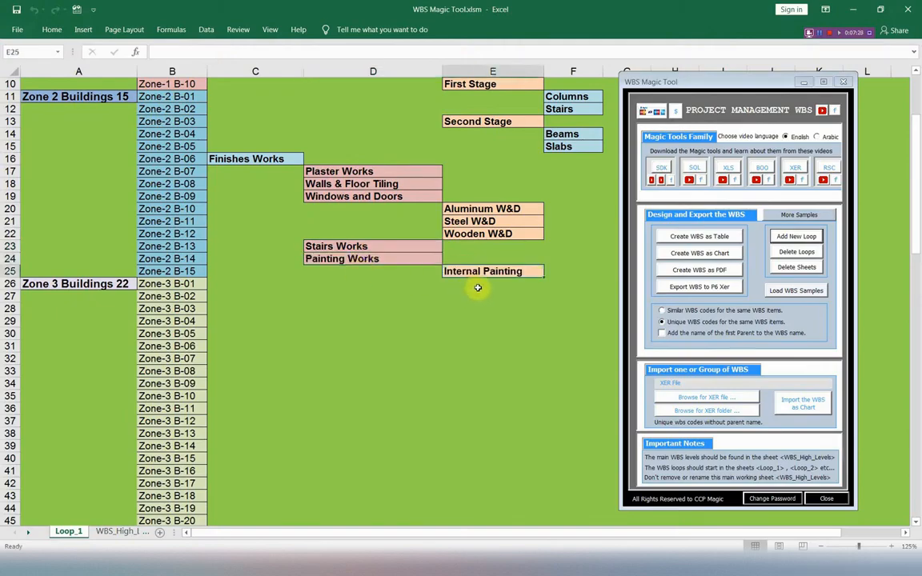
click(477, 282)
text(External Painting)
- Enter "Insulation Works" in D27 and "Electrical Works" in D28, with "First Stage" and "Second Stage" in E29:E30
click(381, 295)
text(Insulation Works)
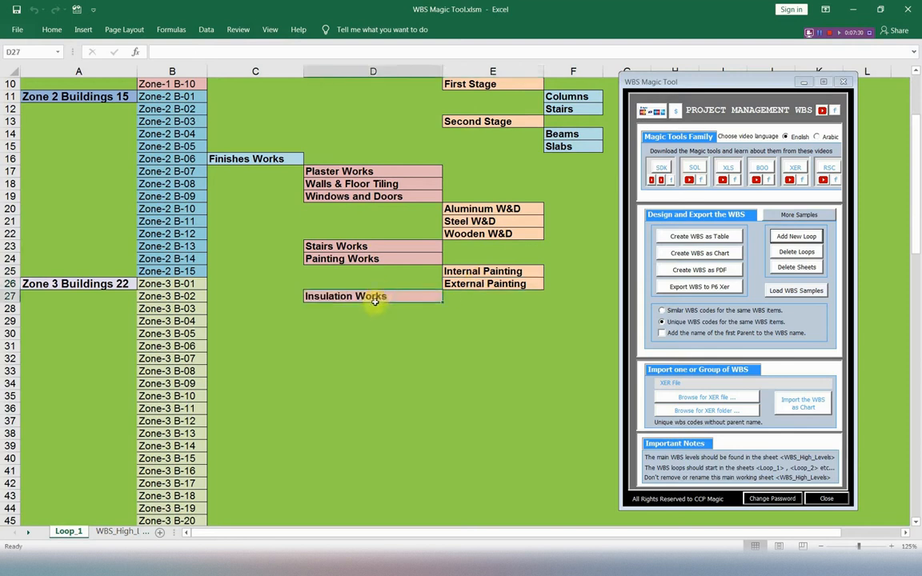
click(373, 307)
key(ctrl+v)
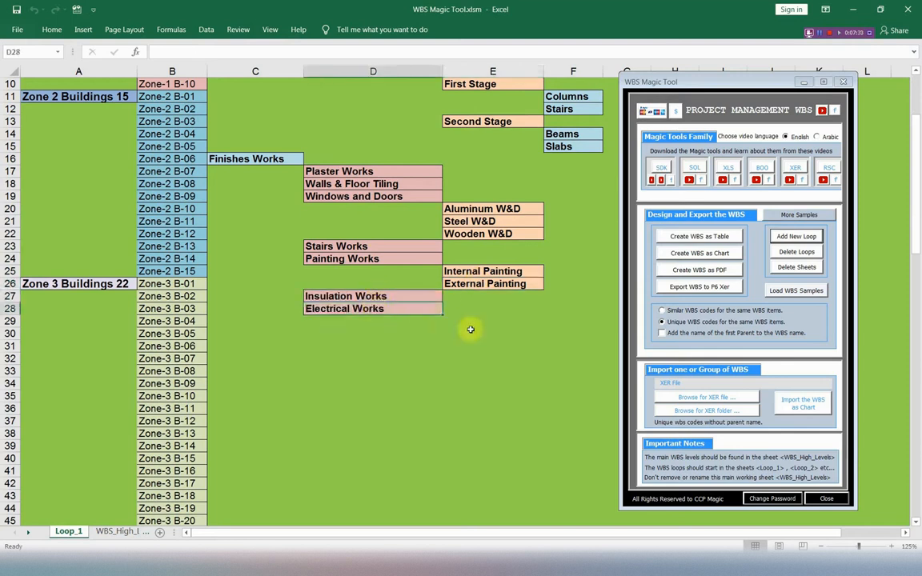
click(479, 321)
key(ctrl+v)
click(479, 333)
key(ctrl+v)
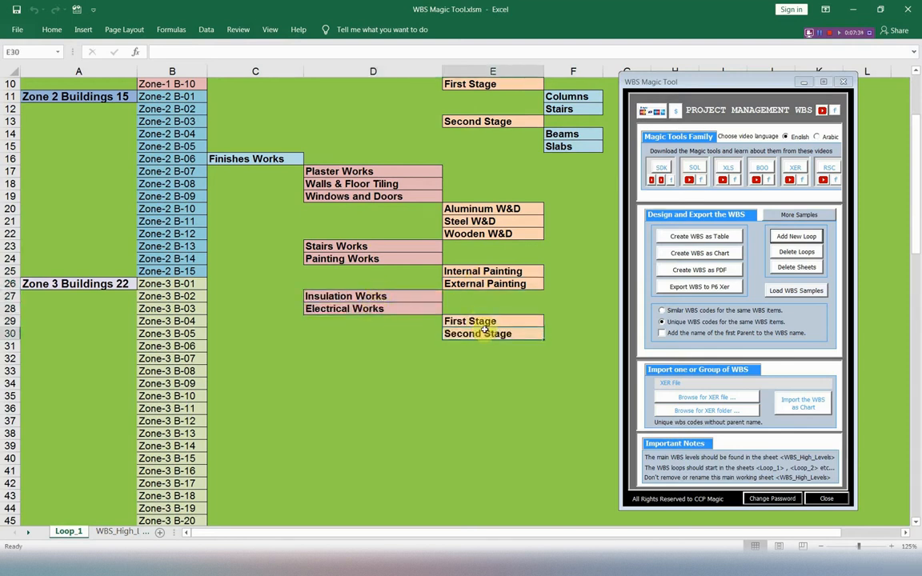
- Enter "Mechanical Works" in D31, with "First Stage" in E32 and "Second Stage" in E33 beneath it
scroll(366, 290, down, 2)
click(370, 273)
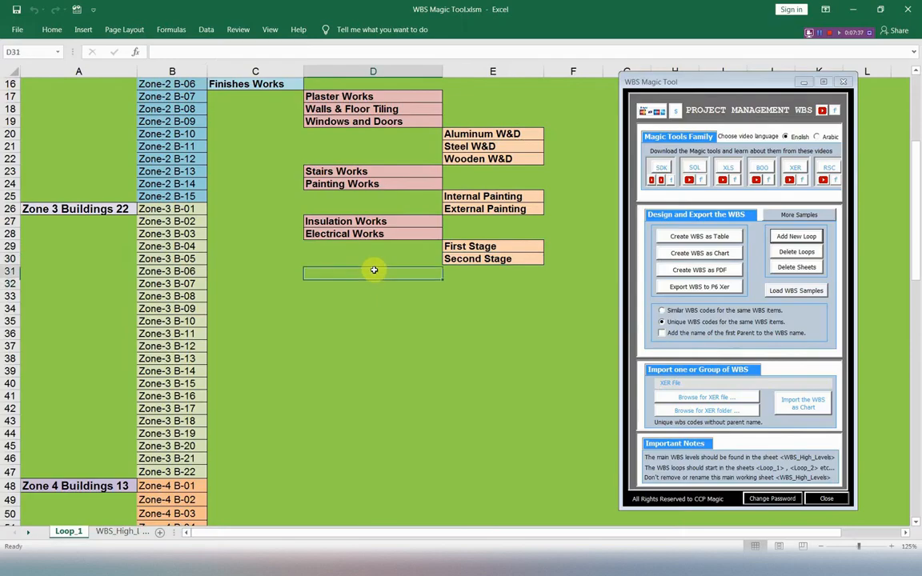
text(Mechanical Works)
click(461, 282)
text(First Stage)
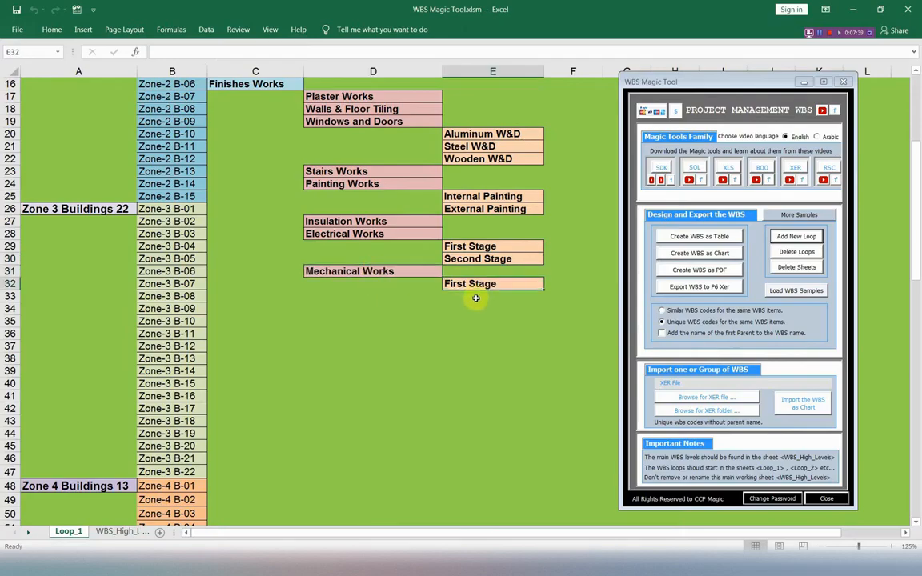
click(476, 296)
text(Second Stage)
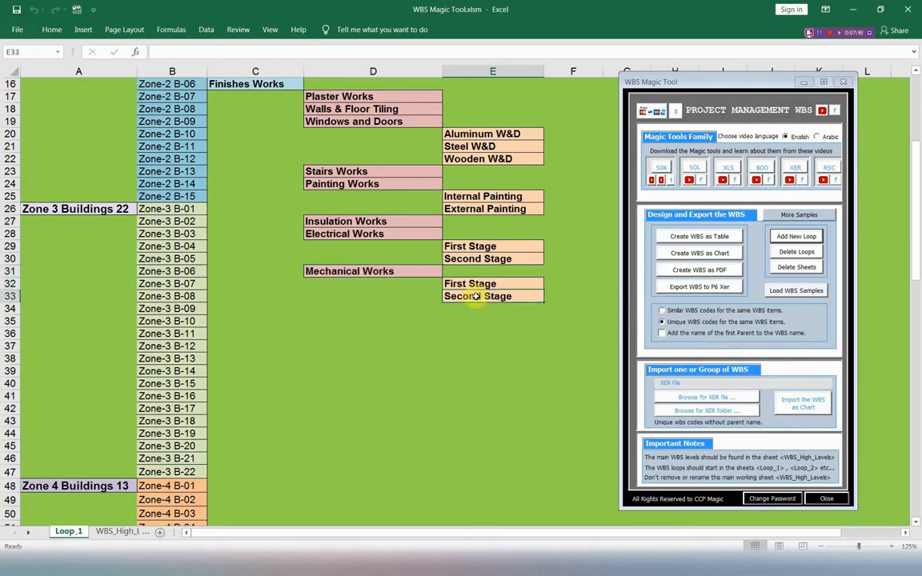
- Enter "Roof Works" in D34 as the last item of the repeated breakdown
click(381, 309)
text(Roof Works)
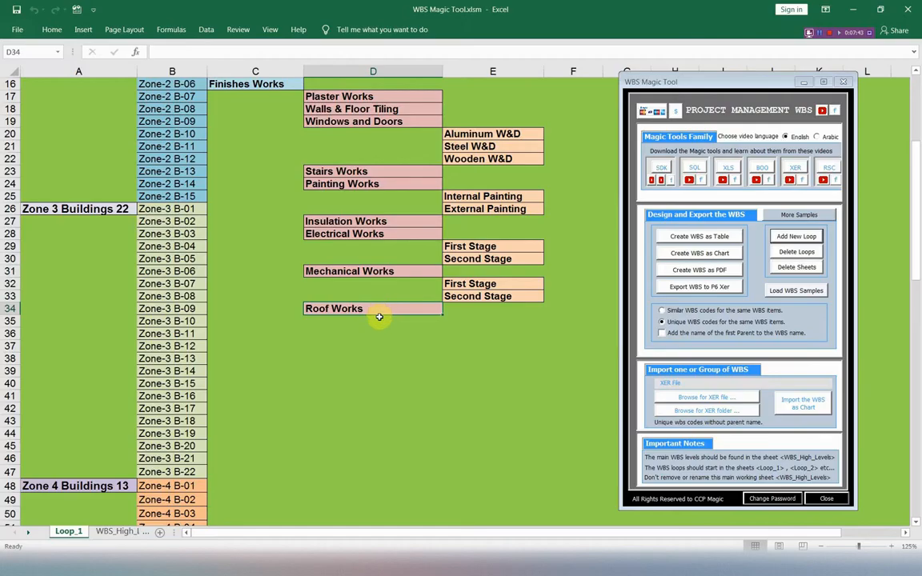
click(379, 320)
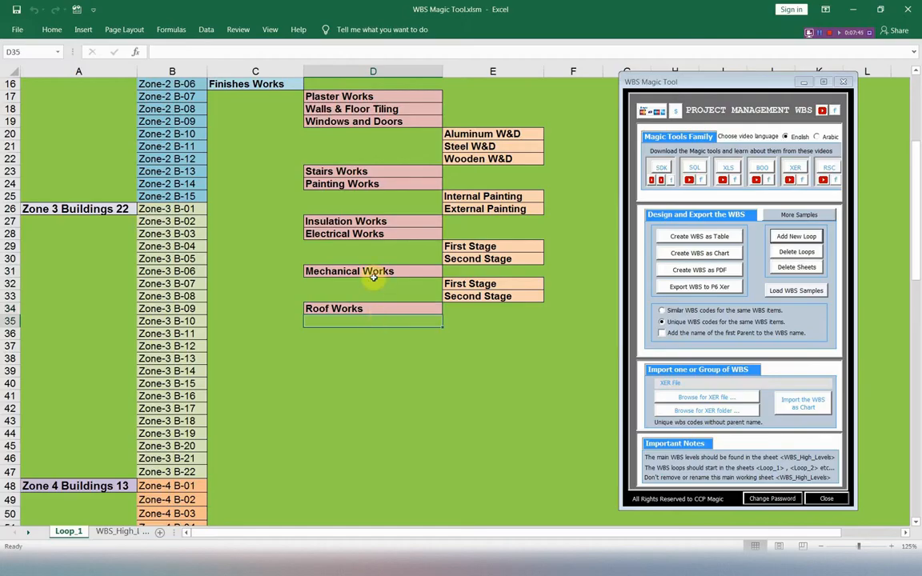
scroll(374, 272, up, 5)
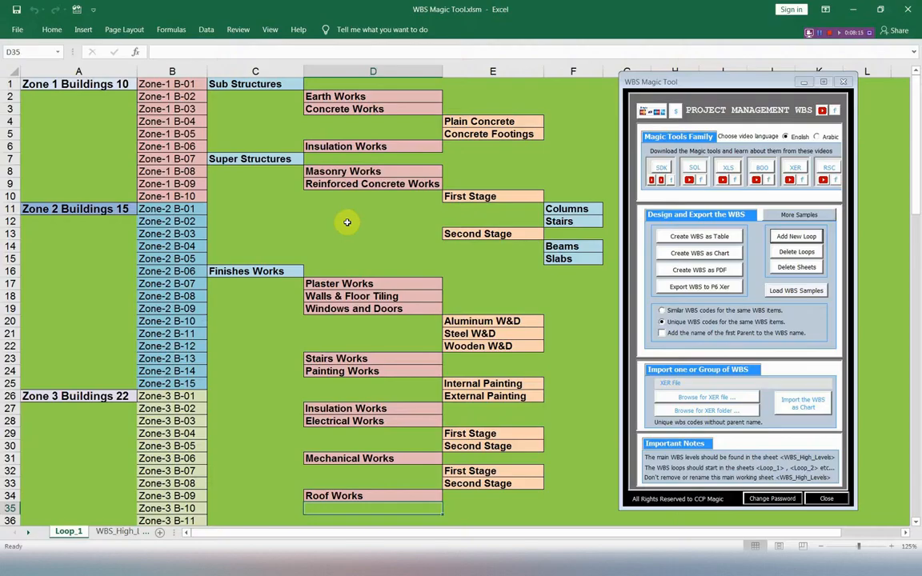
- Create the Desert Buildings WBS as a chart and minimize the WBS Magic Tool form
click(699, 254)
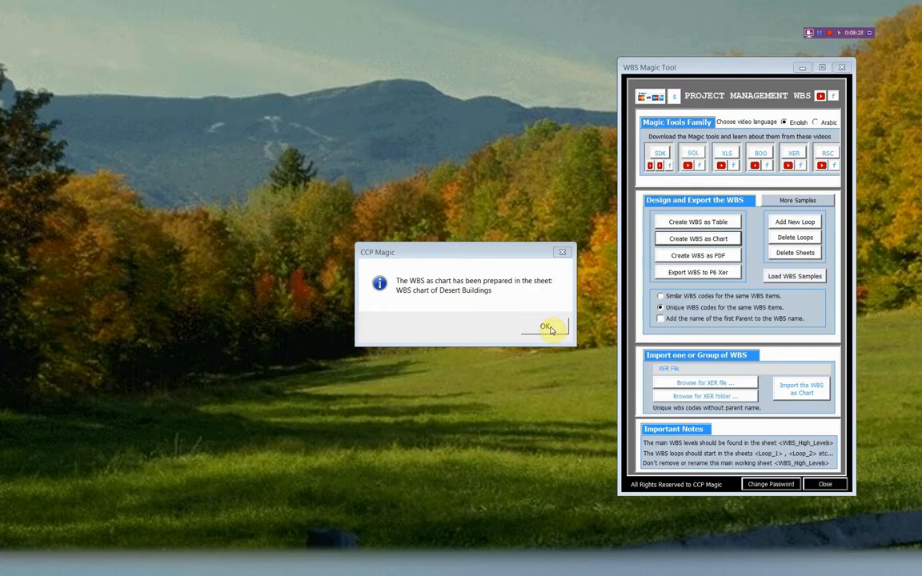
click(546, 327)
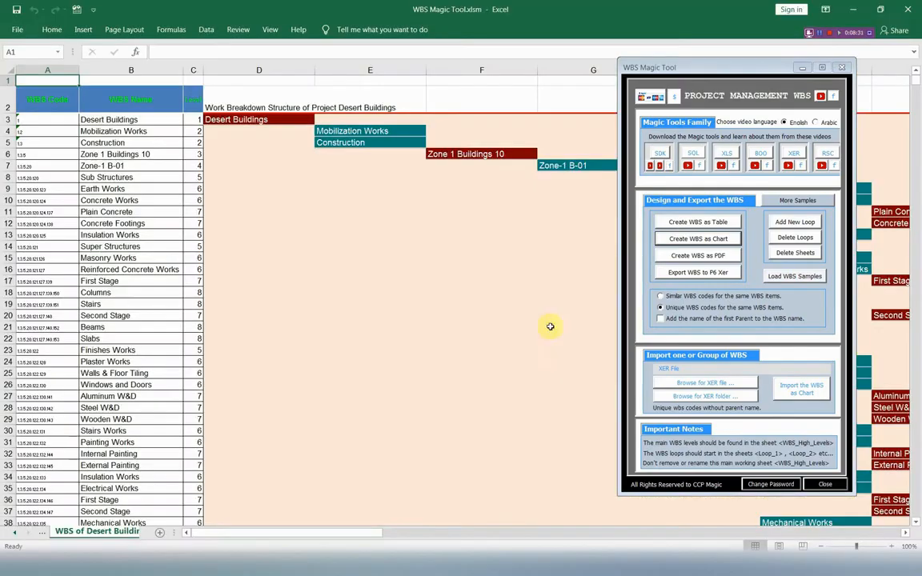
click(800, 69)
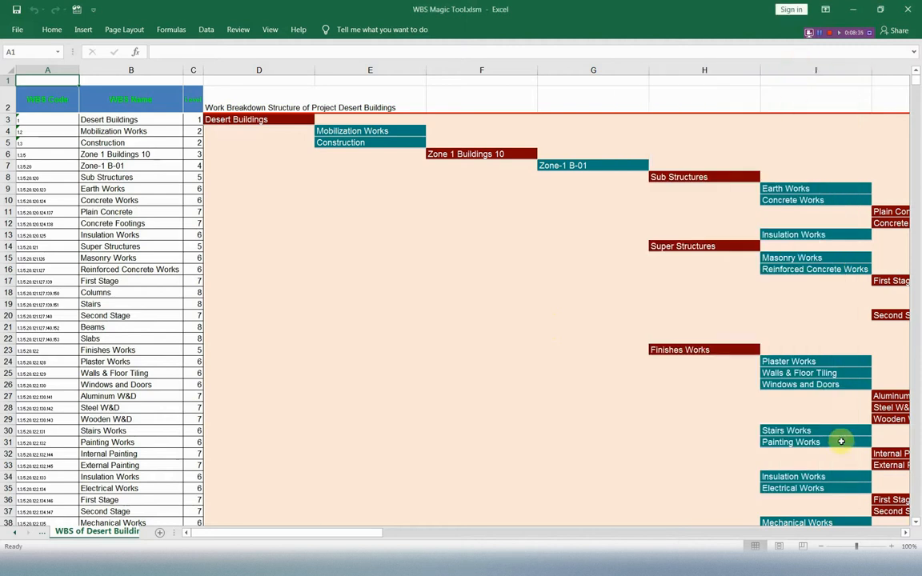
- Examine the WBS chart from Zone 1 through the following zones down to the External works branch at its end
click(907, 534)
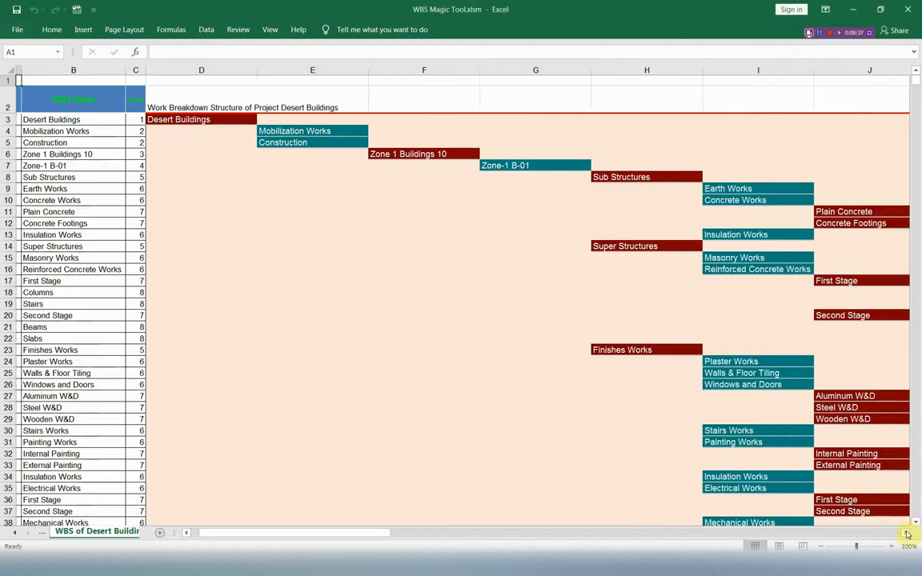
click(907, 534)
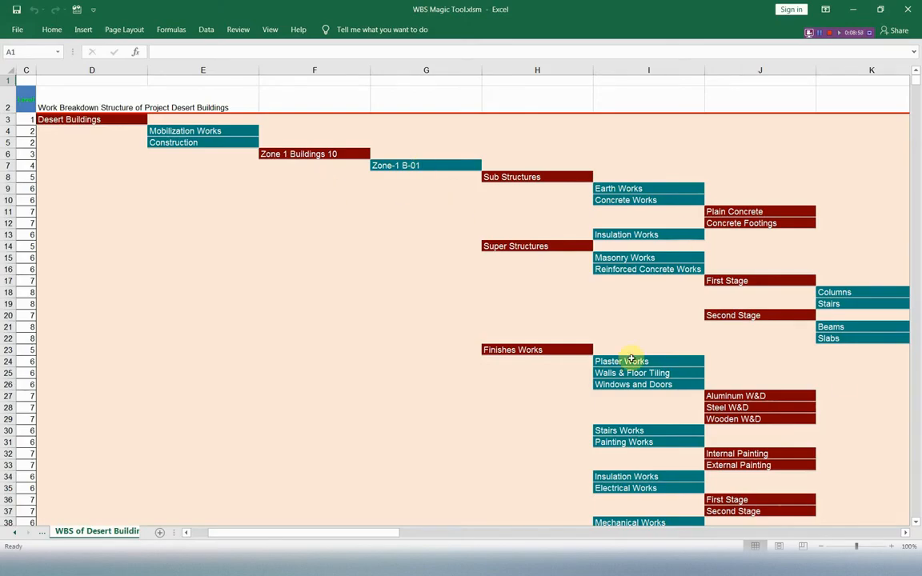
scroll(631, 353, down, 6)
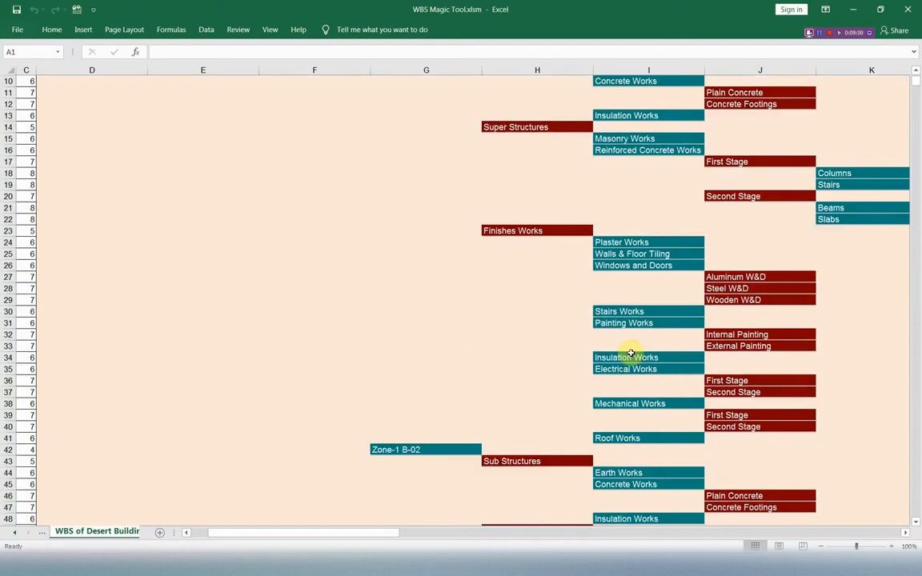
scroll(630, 353, down, 11)
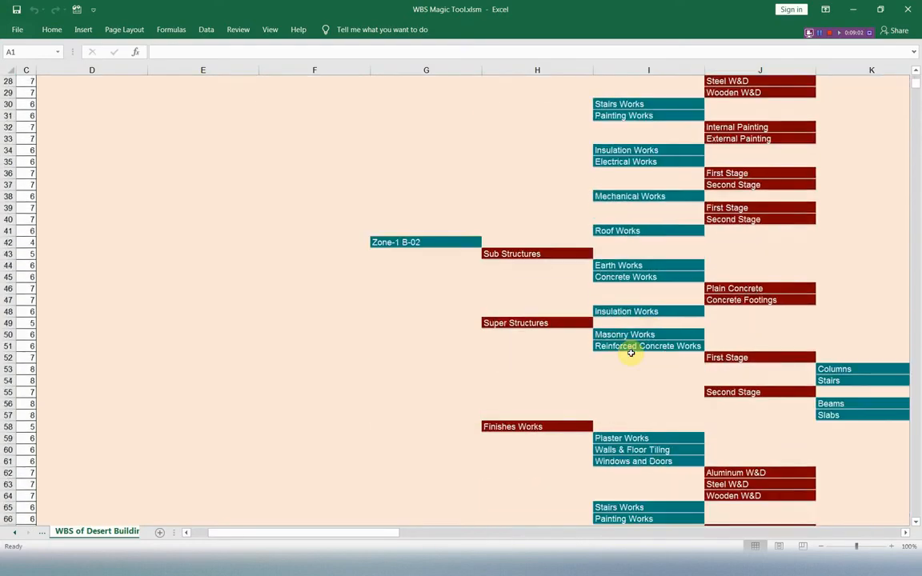
scroll(630, 353, down, 15)
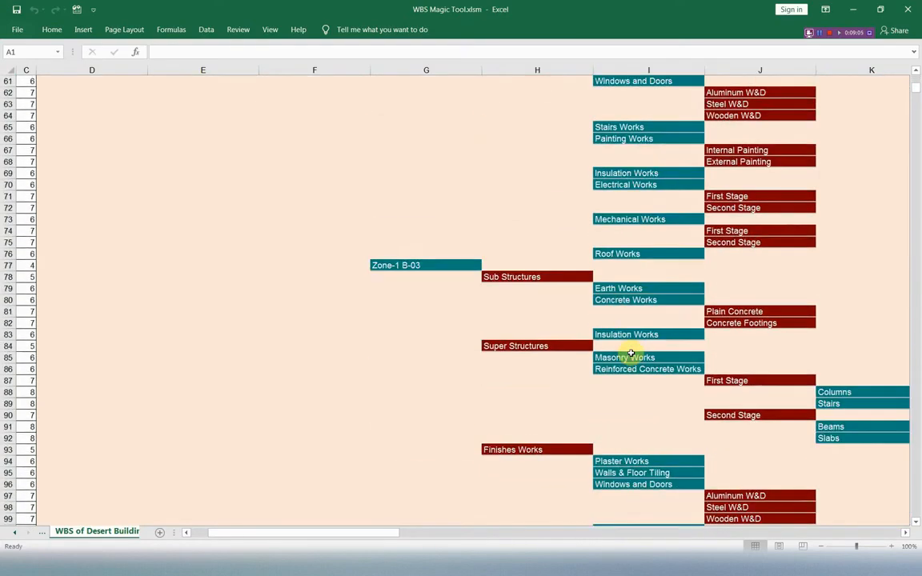
scroll(631, 353, down, 17)
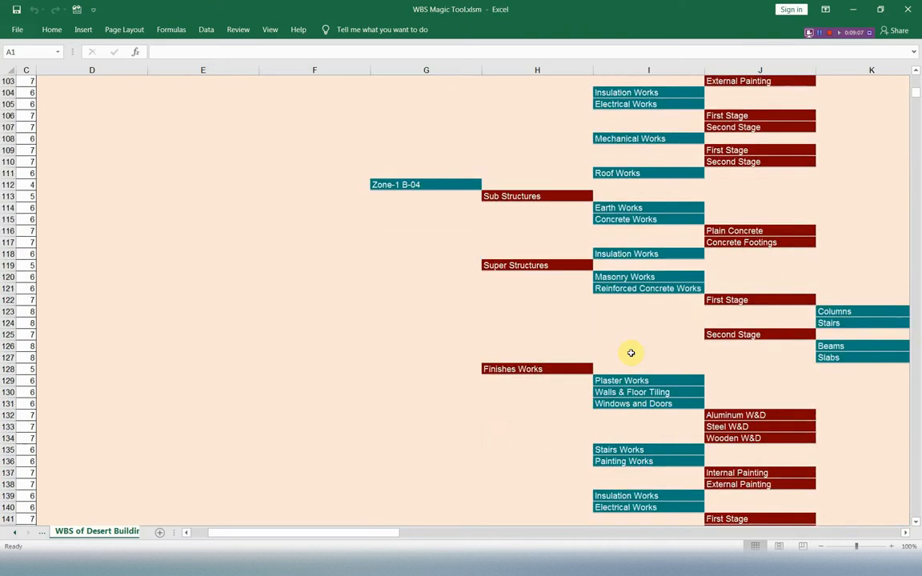
scroll(631, 353, down, 5)
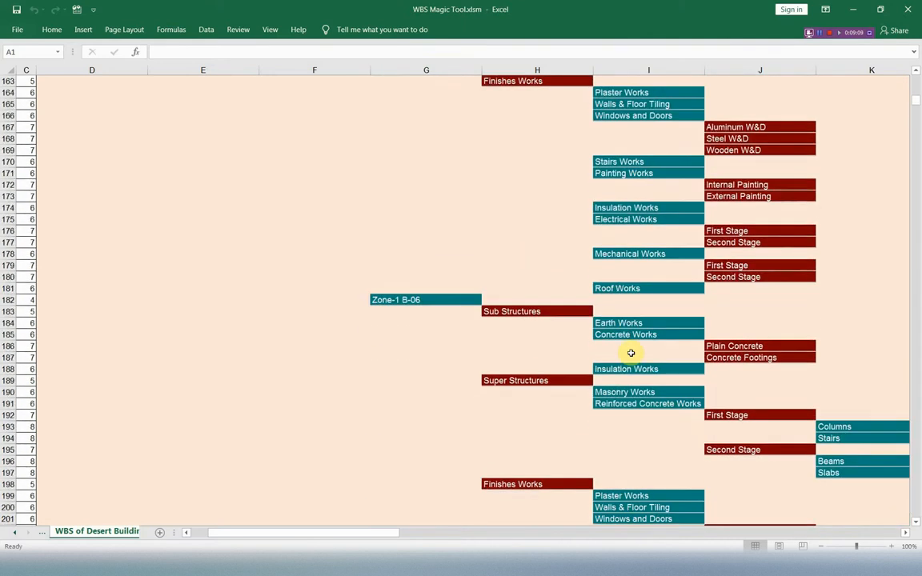
scroll(631, 353, down, 18)
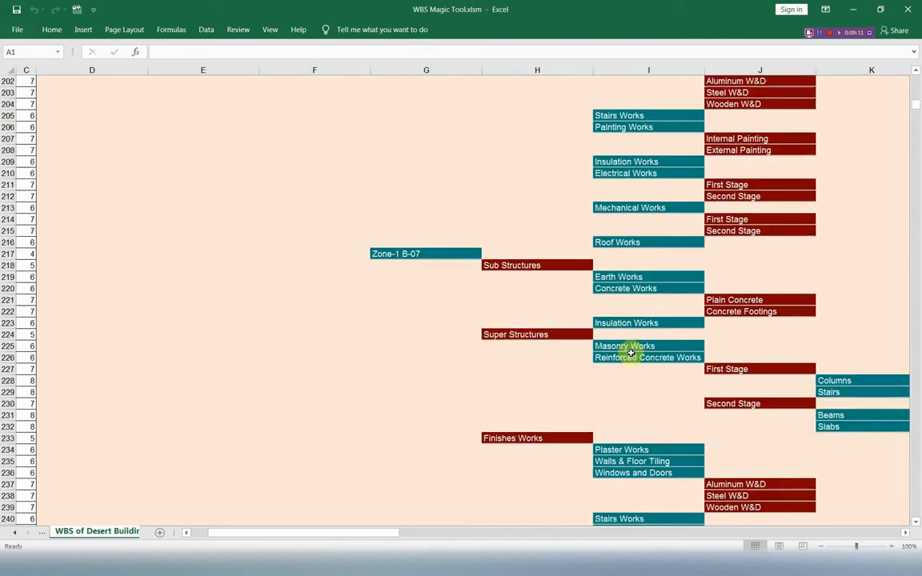
scroll(631, 353, down, 20)
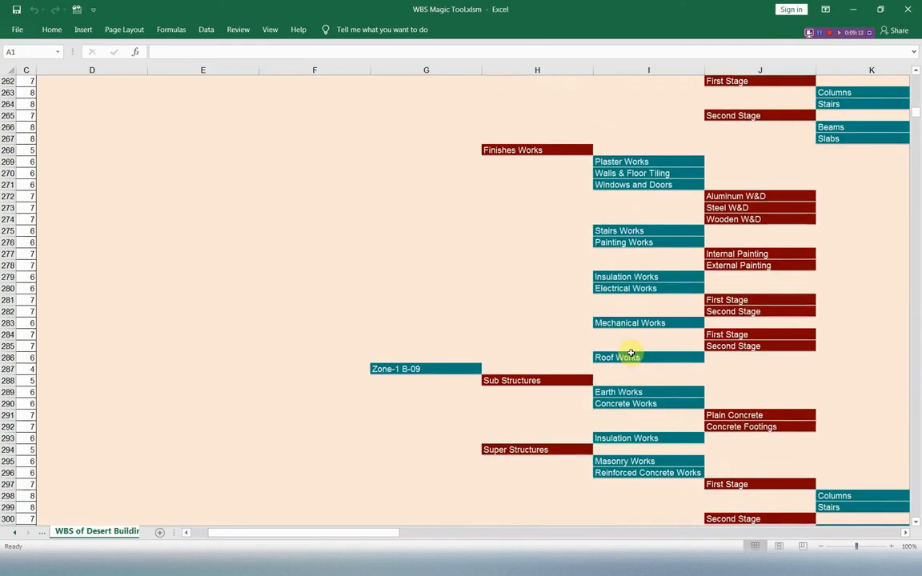
scroll(631, 354, down, 13)
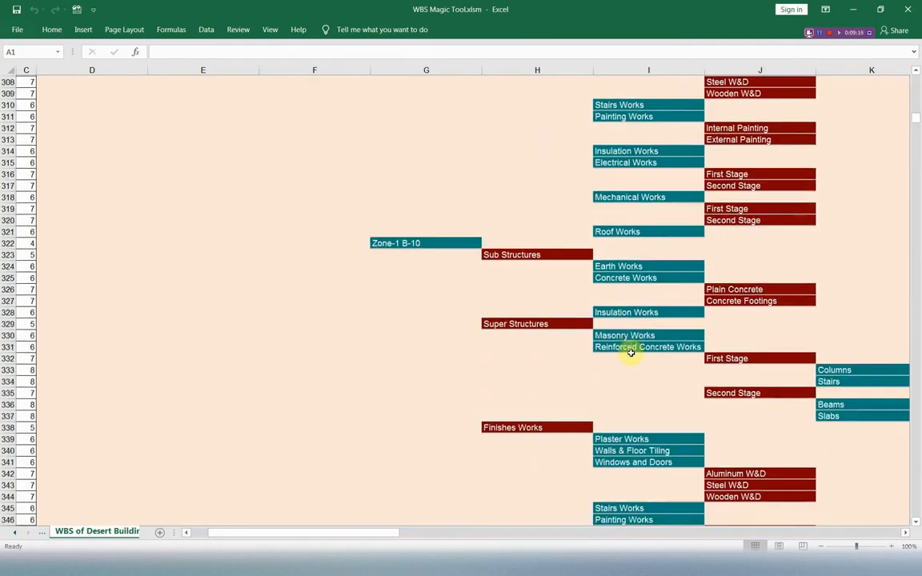
scroll(631, 353, down, 7)
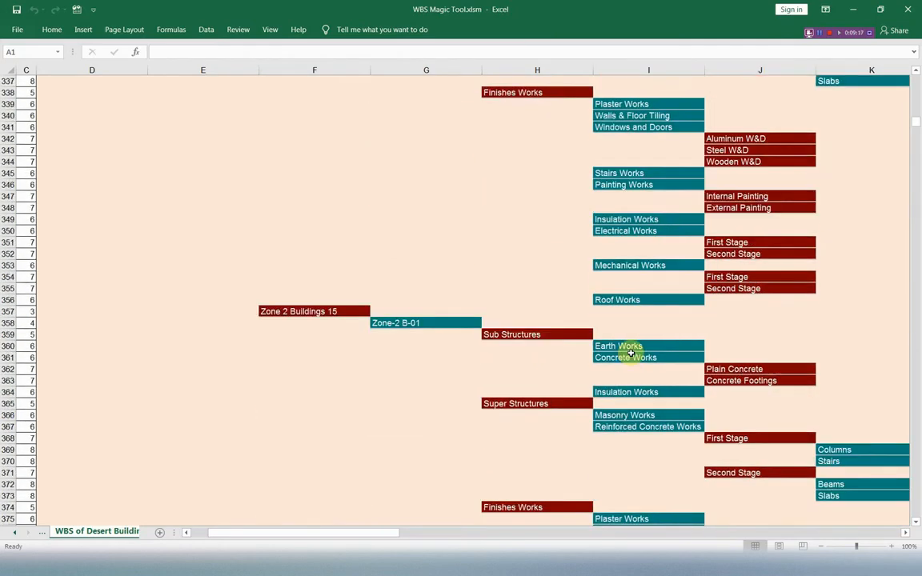
scroll(631, 353, down, 1)
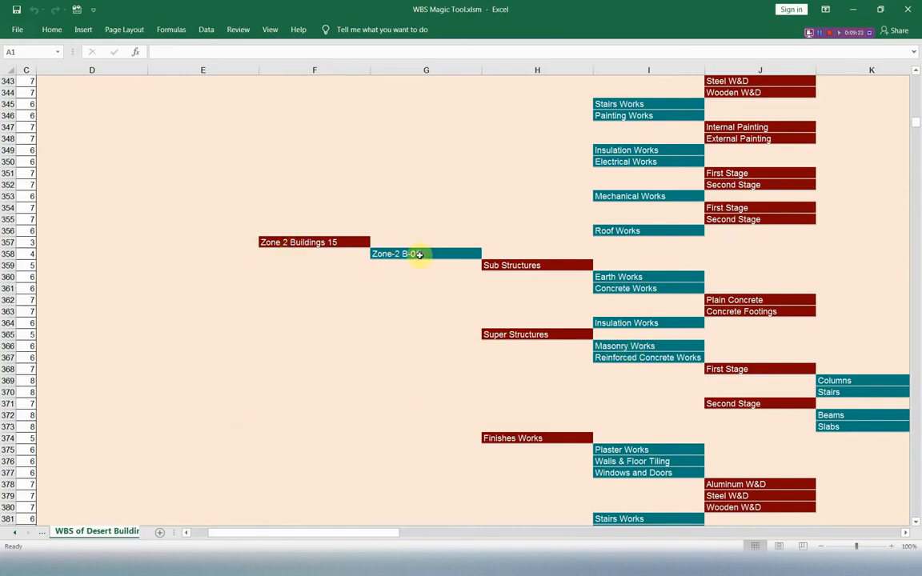
drag(916, 123, 916, 121)
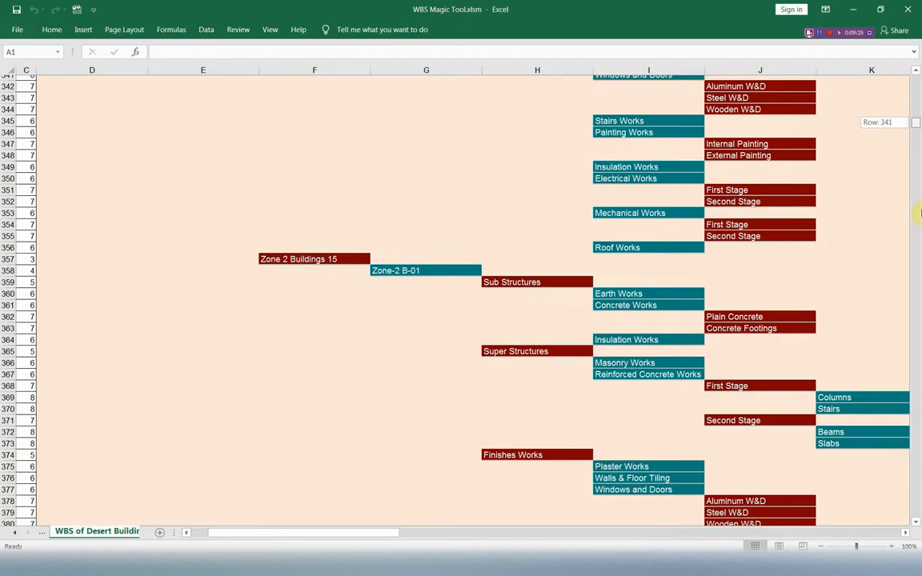
drag(921, 213, 912, 521)
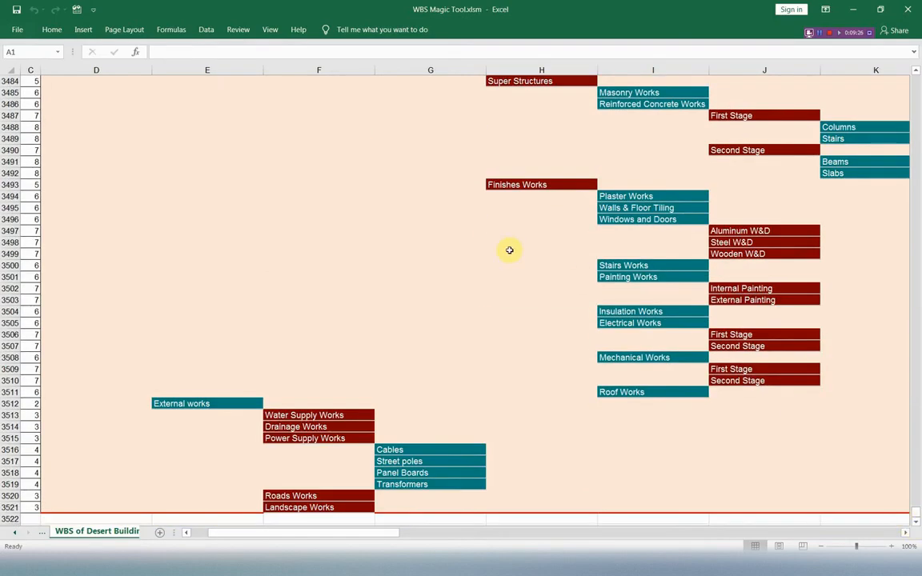
scroll(500, 250, down, 1)
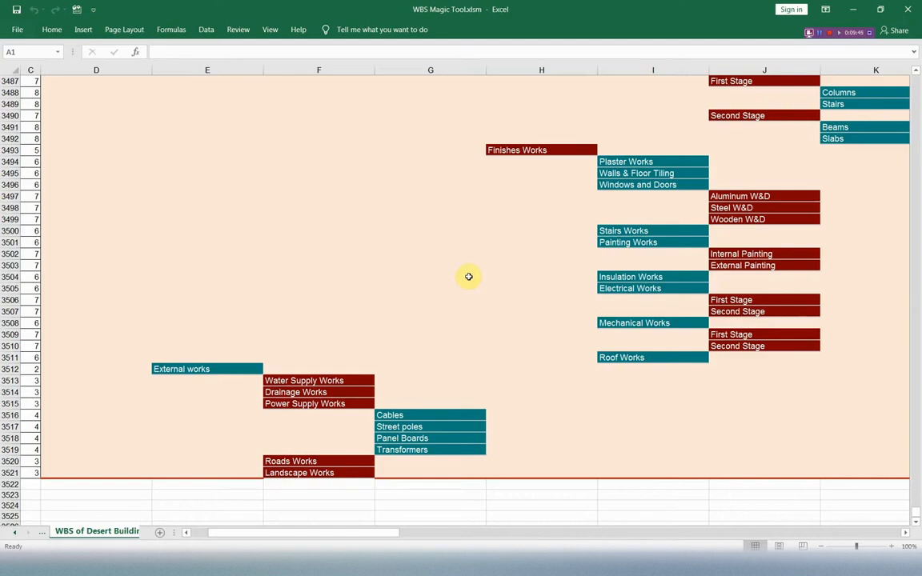
- Reopen the WBS Magic Tool form and export the WBS to a P6 XER file
right_click(516, 254)
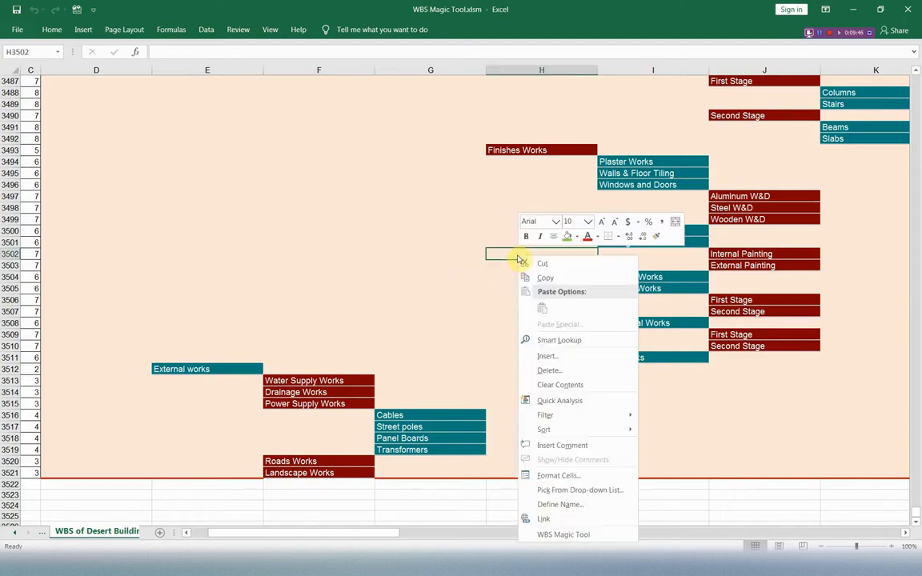
click(564, 534)
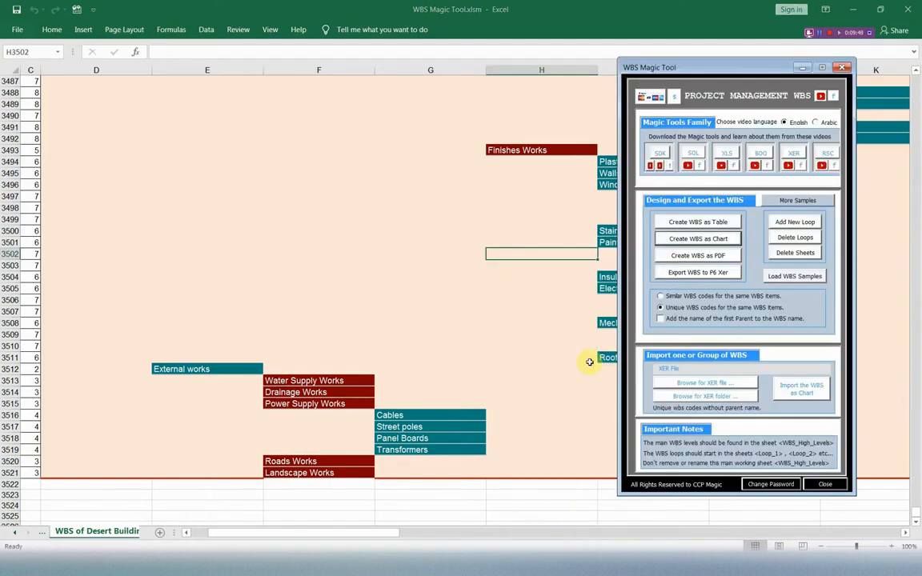
click(685, 276)
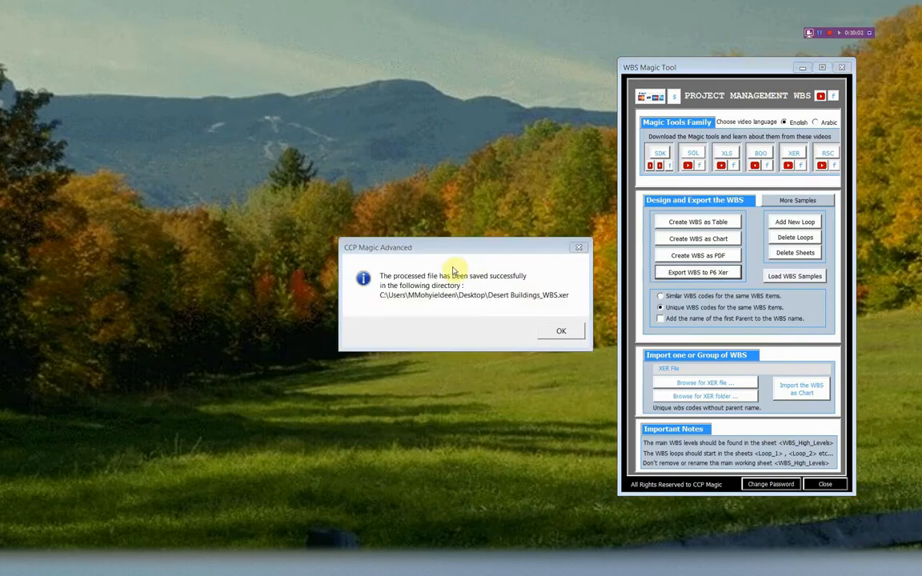
click(557, 332)
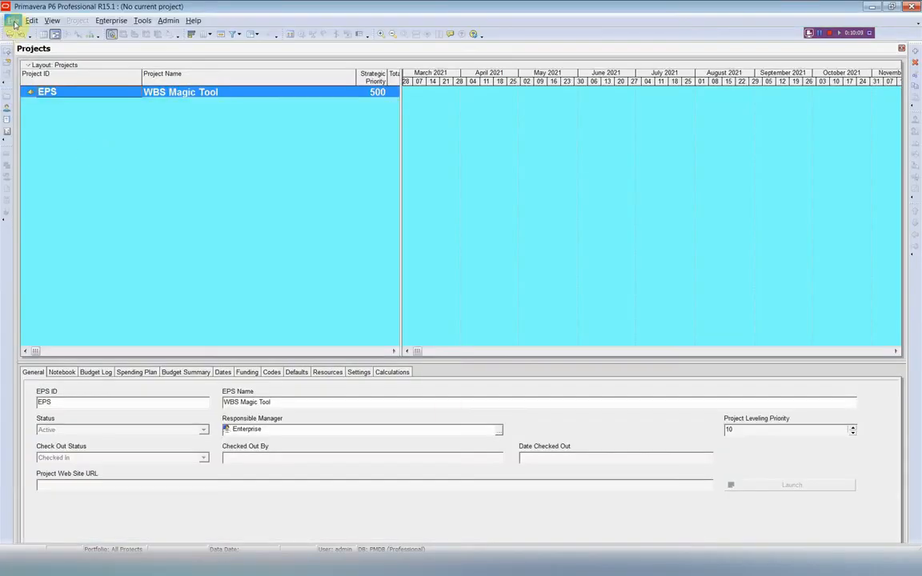
- Switch to Primavera P6 and start an import in the Primavera PM - (XER) format, continuing to the file name page
click(14, 22)
click(32, 64)
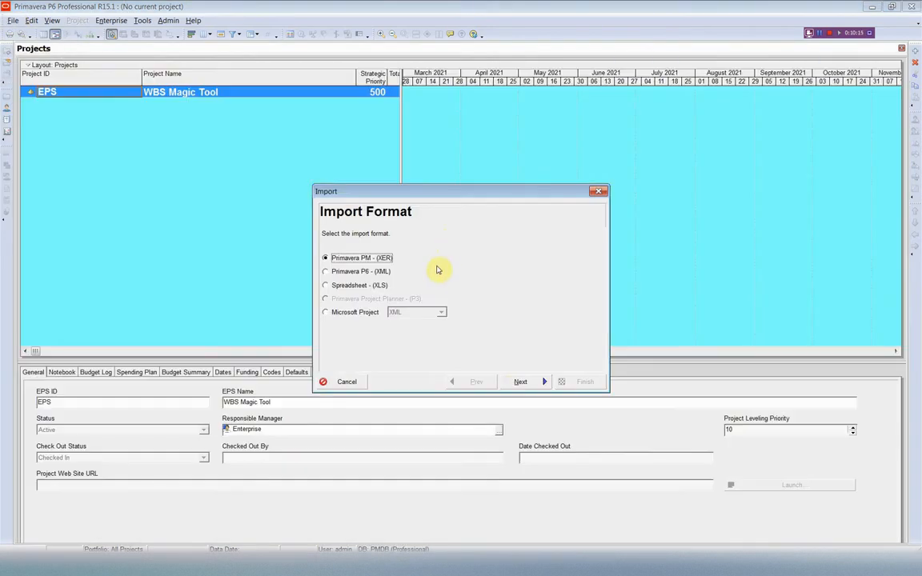
click(516, 383)
click(520, 383)
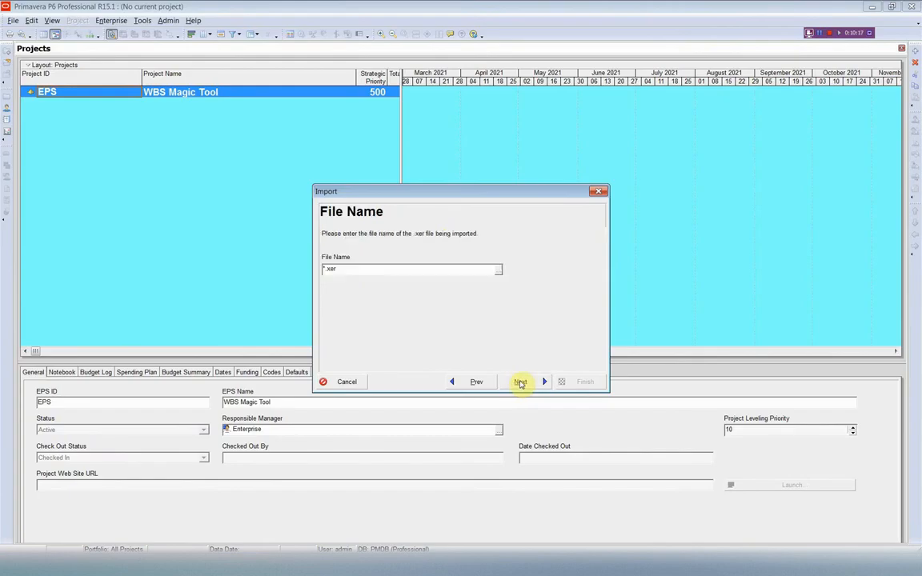
- Choose Desert Buildings_WBS.xer from the Desktop as the import file and try to continue the import
click(498, 272)
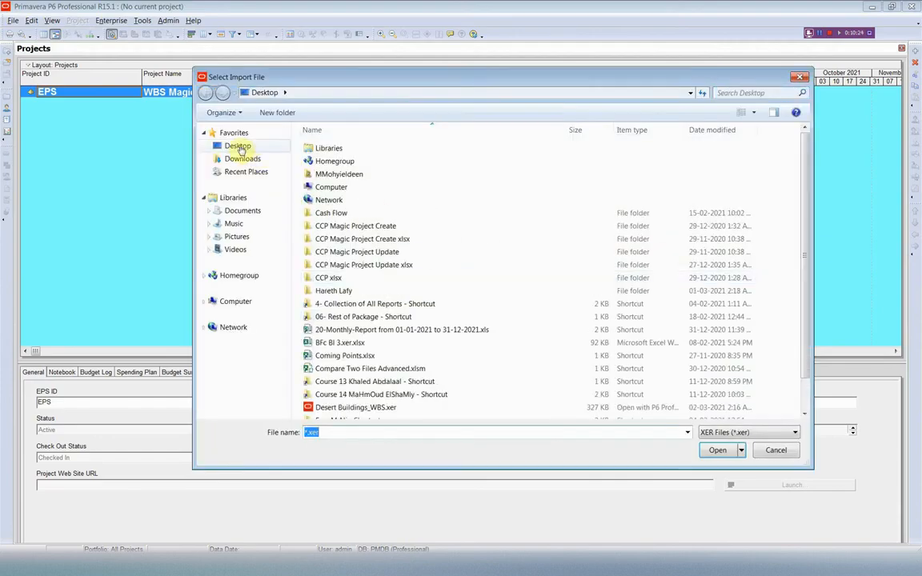
click(238, 145)
scroll(382, 269, down, 6)
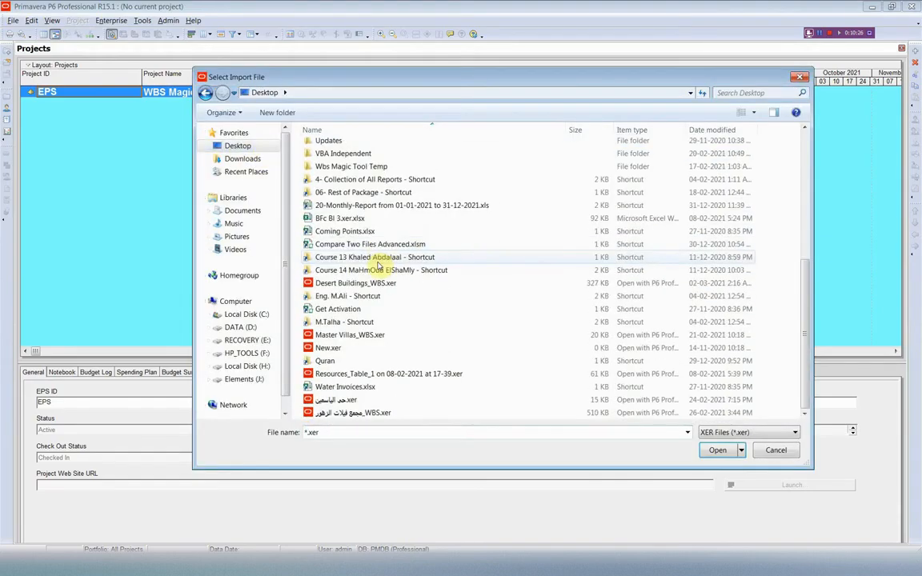
click(360, 284)
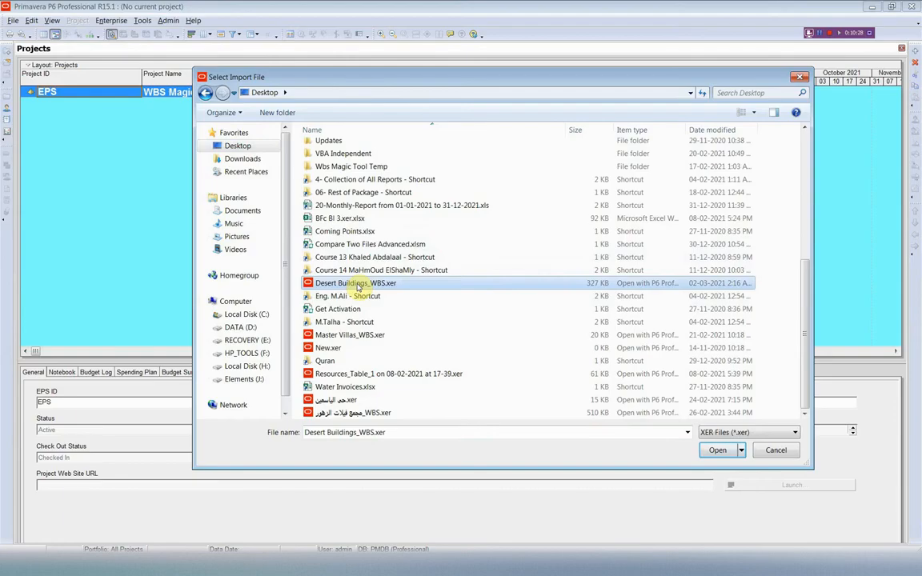
click(717, 450)
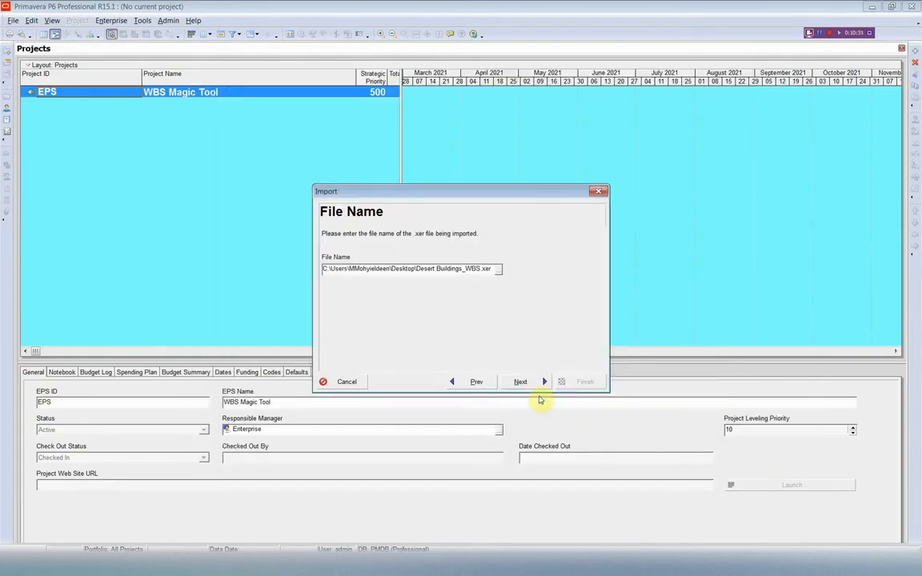
click(522, 382)
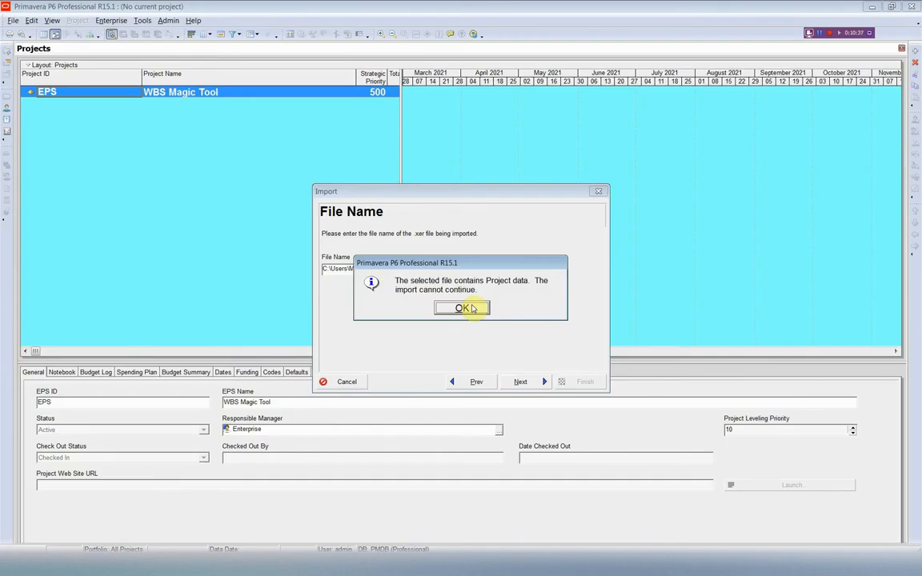
click(468, 308)
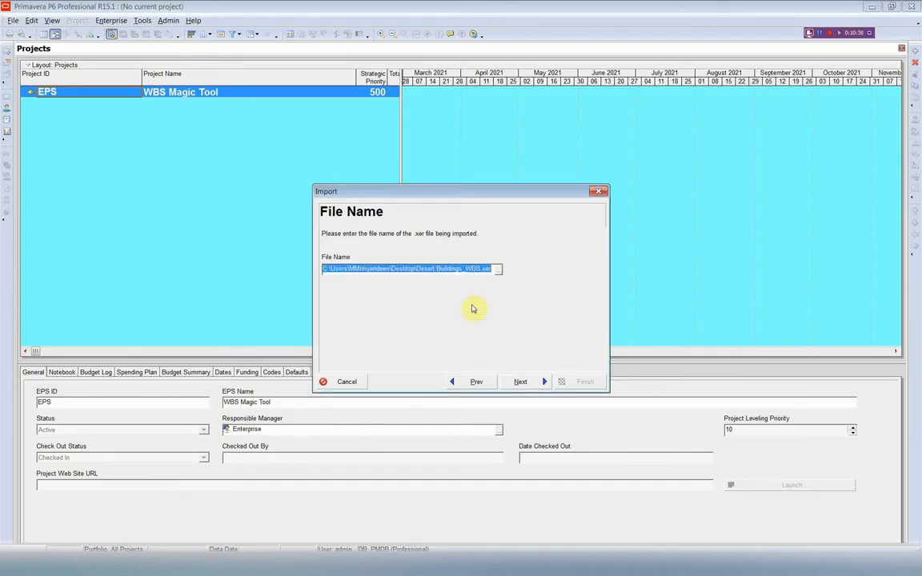
- Return to the import type choice, set it to Project, and continue with the same file to the project options
click(477, 383)
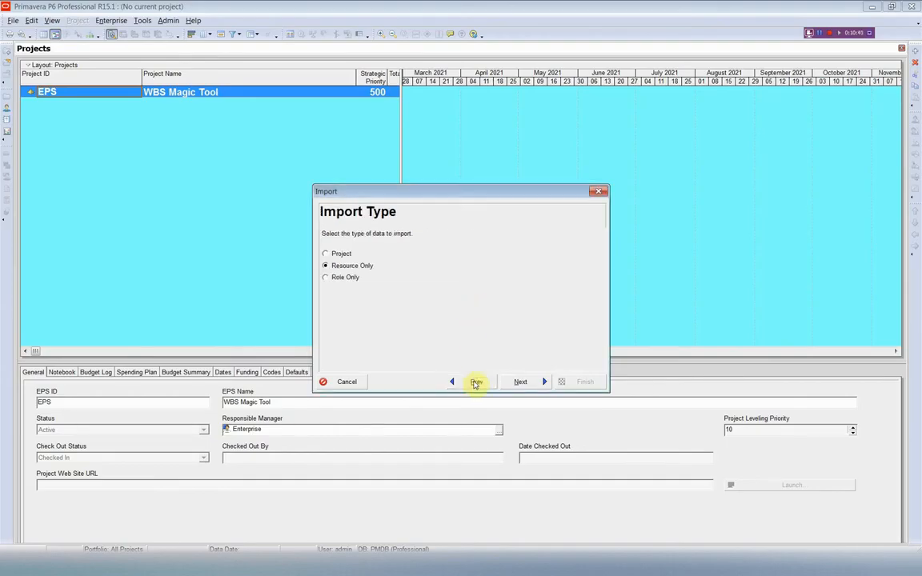
click(325, 254)
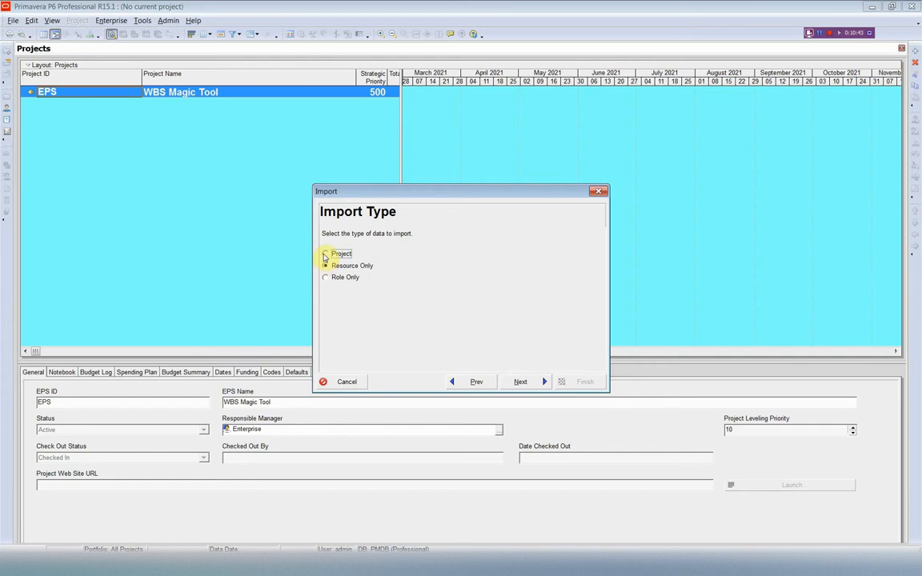
click(518, 385)
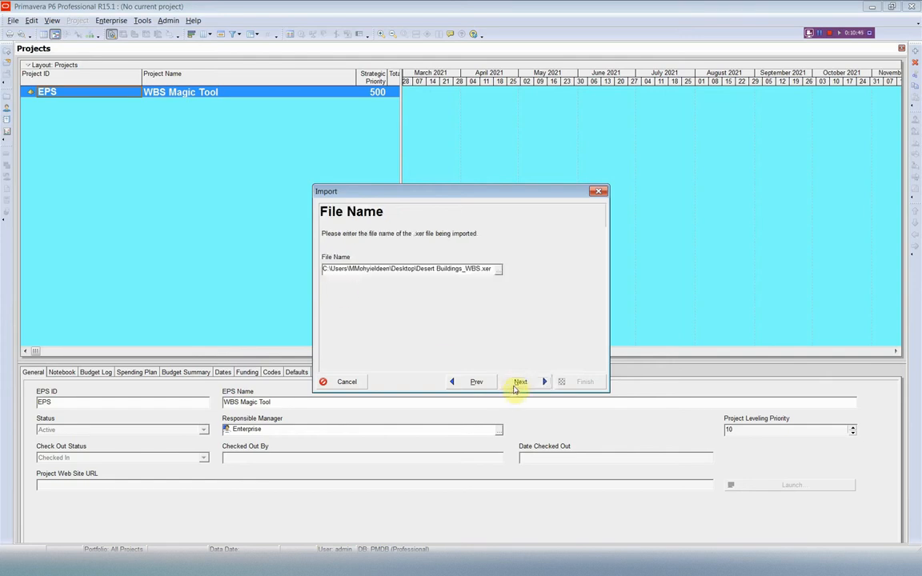
click(518, 385)
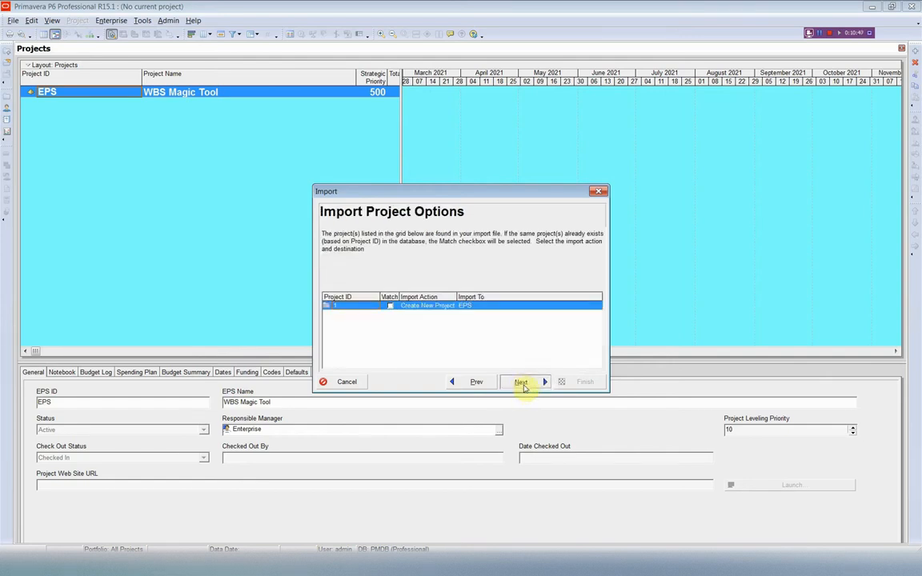
- Import project 1 as a new project under EPS using the Default Configuration, and close the finished import wizard
click(521, 384)
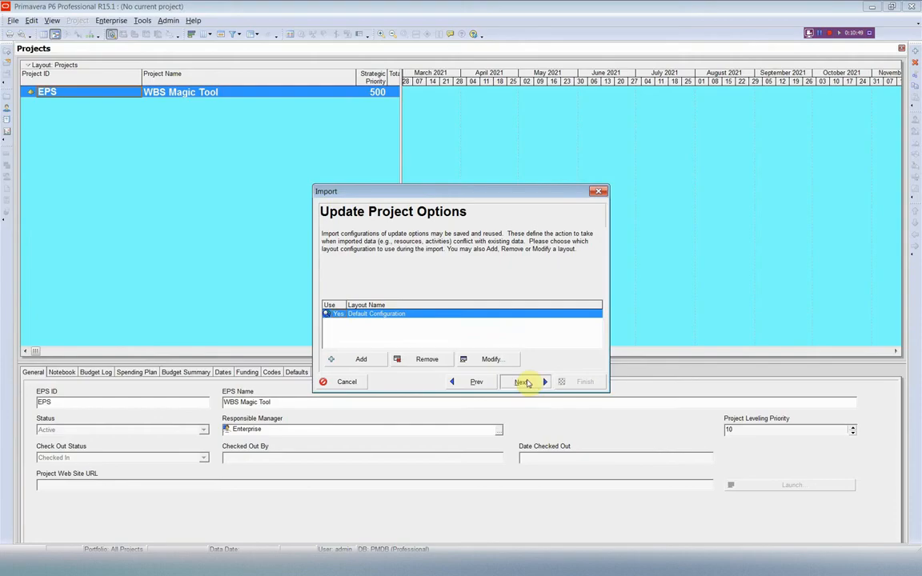
click(525, 382)
click(526, 384)
click(582, 382)
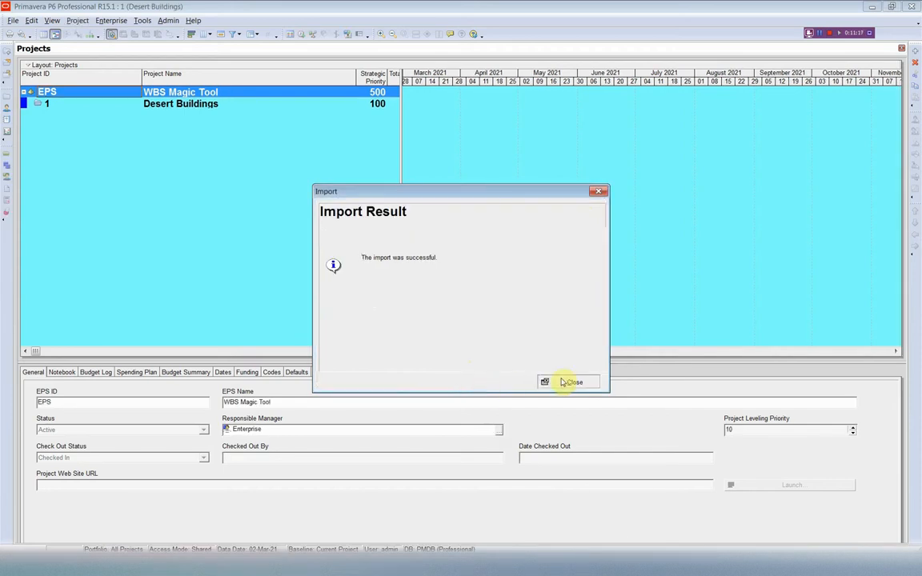
click(570, 382)
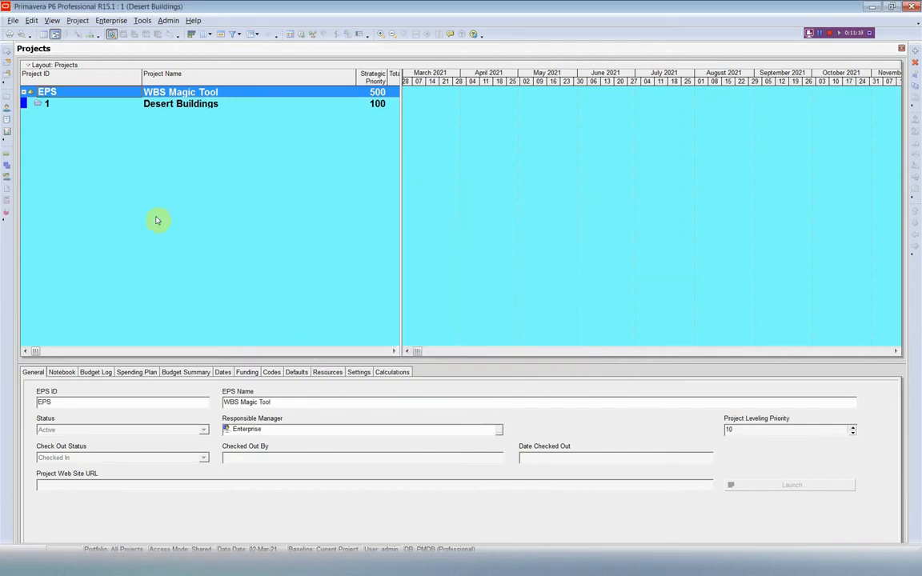
- Open the WBS view of Desert Buildings and examine the hierarchy from Construction down to the External works branch
click(5, 166)
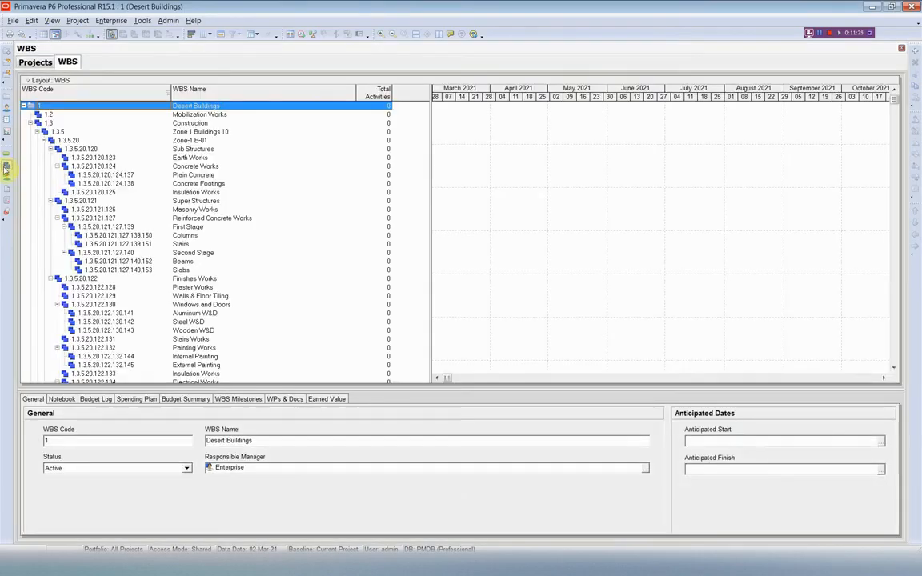
scroll(253, 156, down, 1)
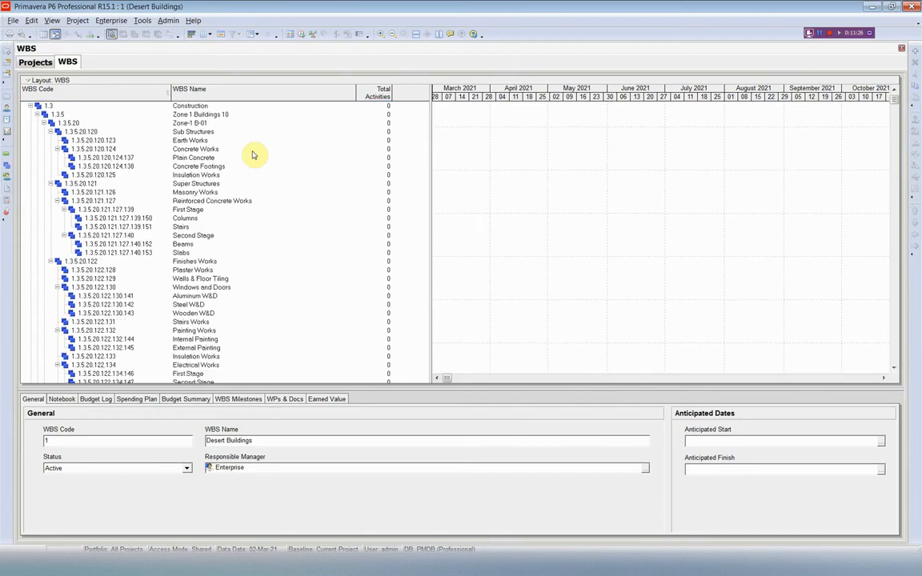
scroll(253, 155, down, 5)
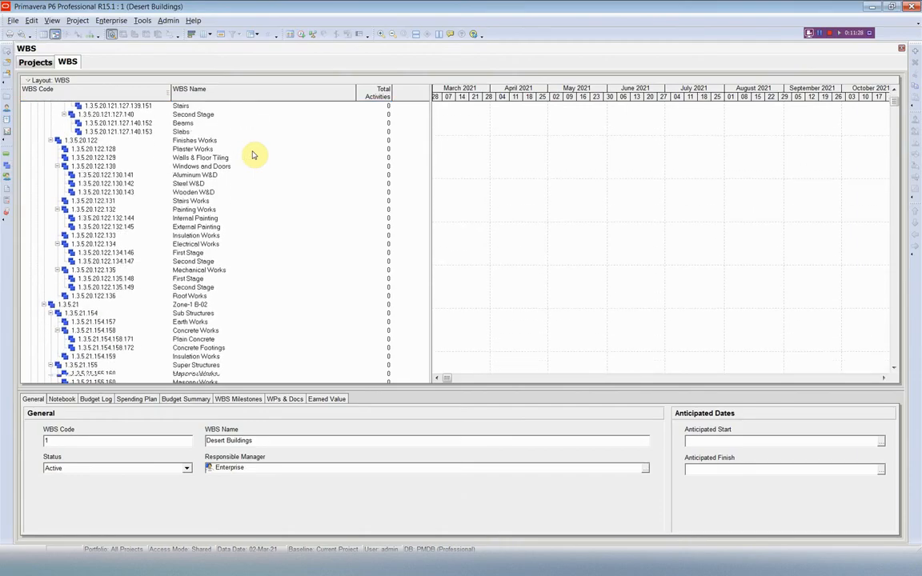
scroll(253, 156, down, 3)
scroll(253, 155, down, 6)
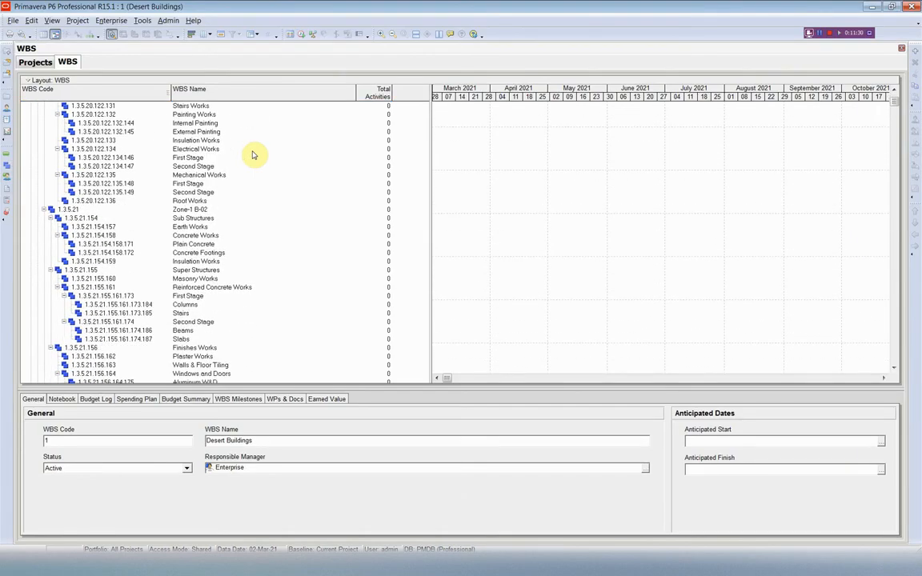
scroll(253, 155, down, 4)
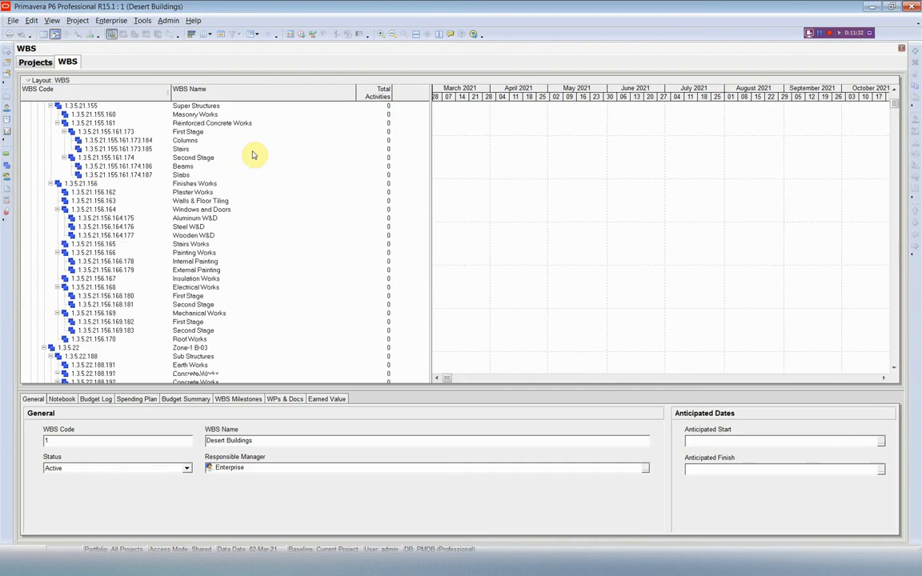
drag(895, 107, 897, 362)
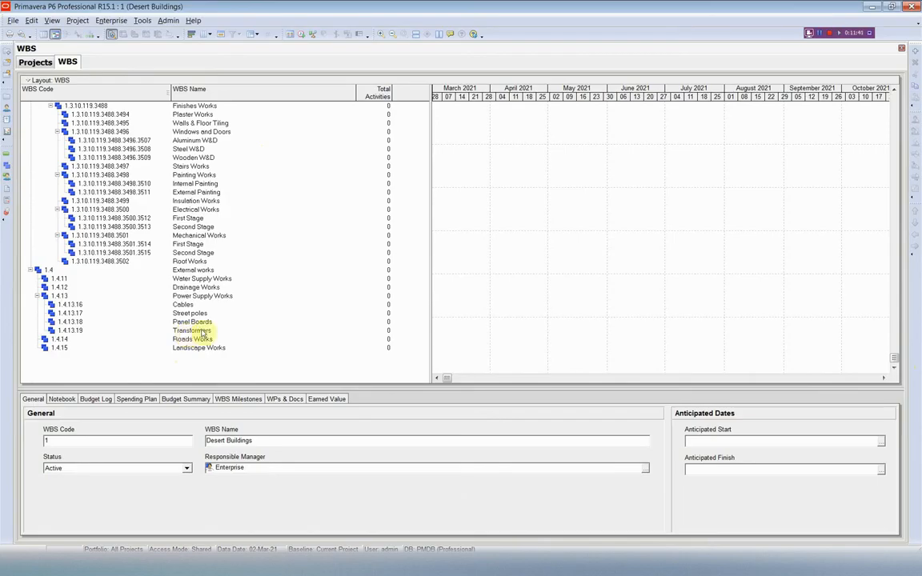
- Open the Activities view, enlarge the activity table in height and width, and examine the WBS bands down to External works
click(6, 154)
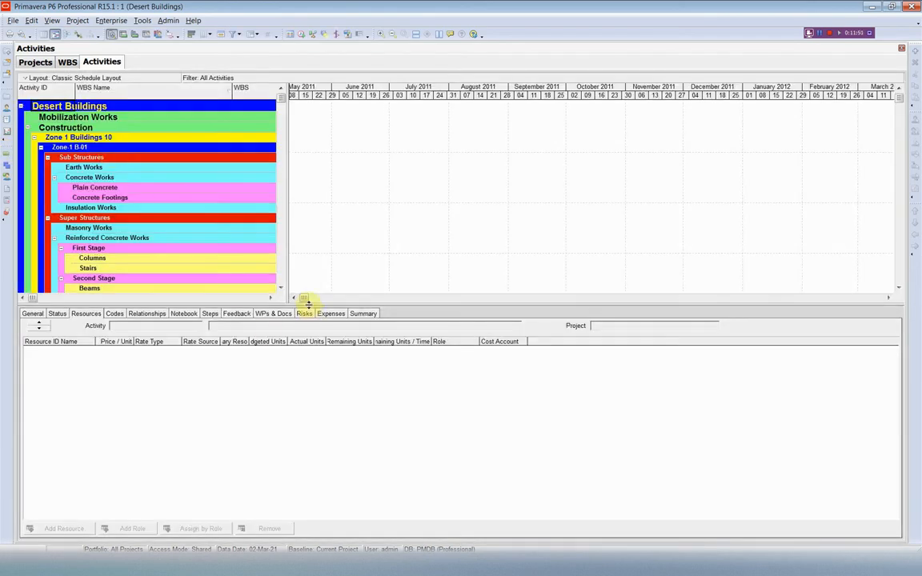
drag(304, 302, 306, 494)
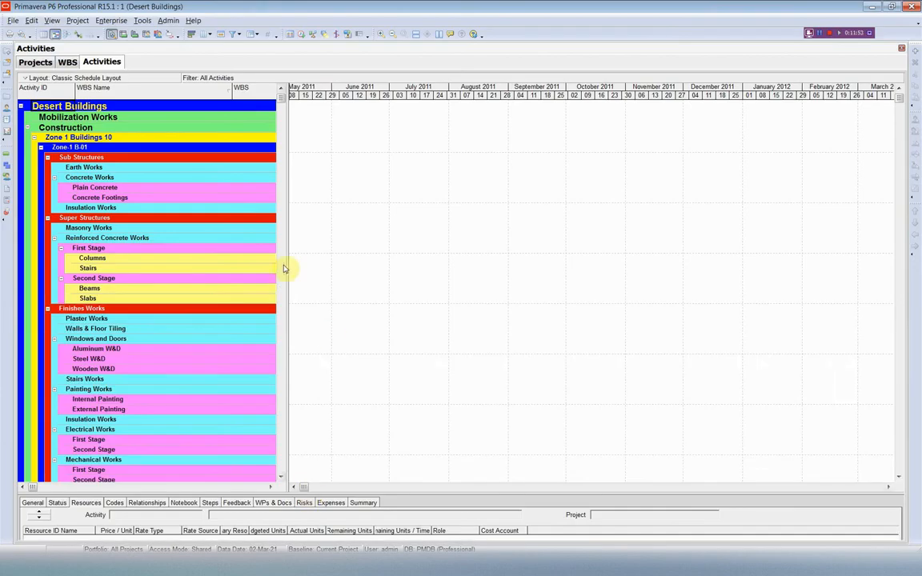
drag(287, 266, 360, 266)
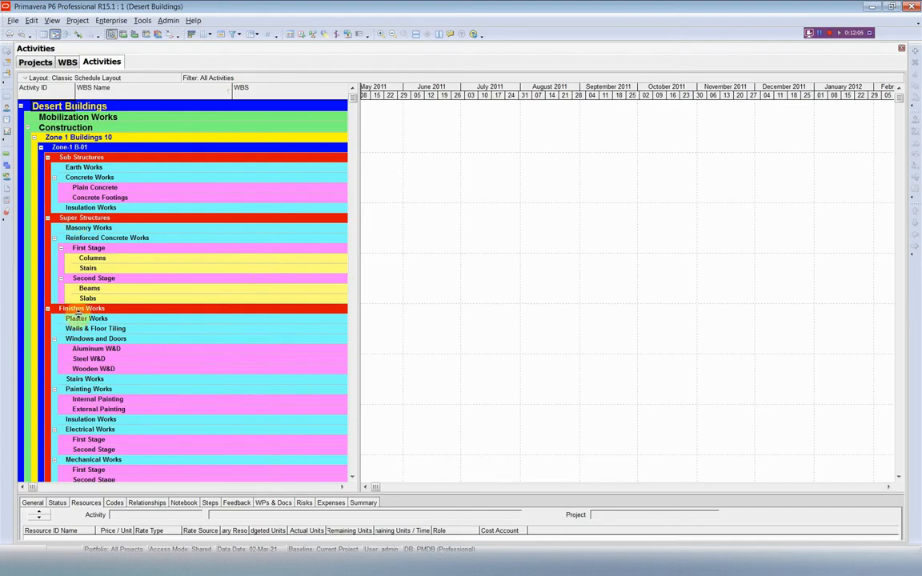
scroll(80, 313, down, 1)
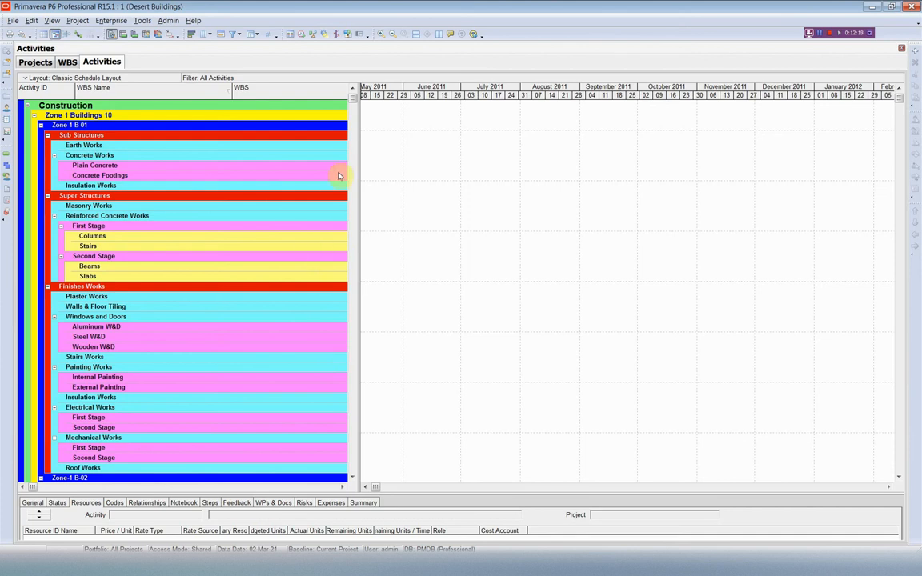
drag(353, 98, 350, 467)
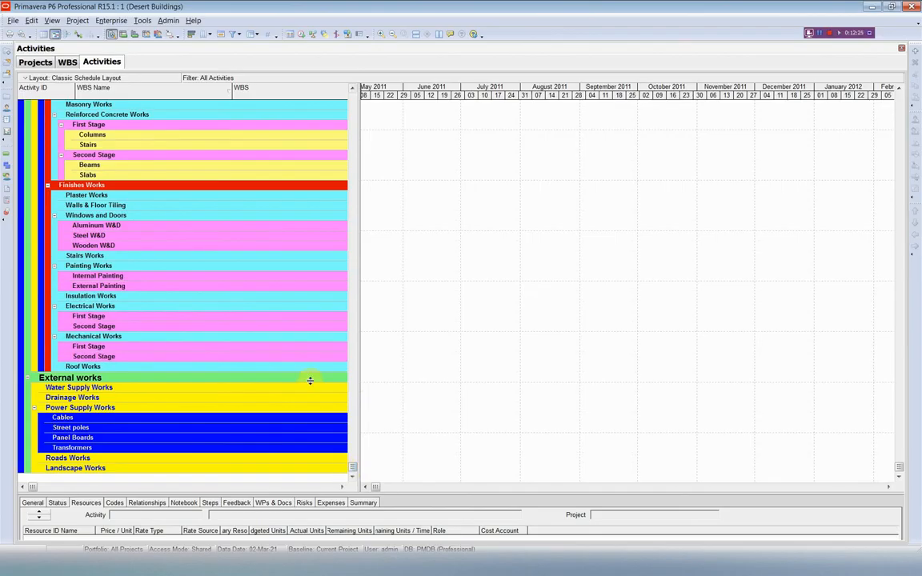